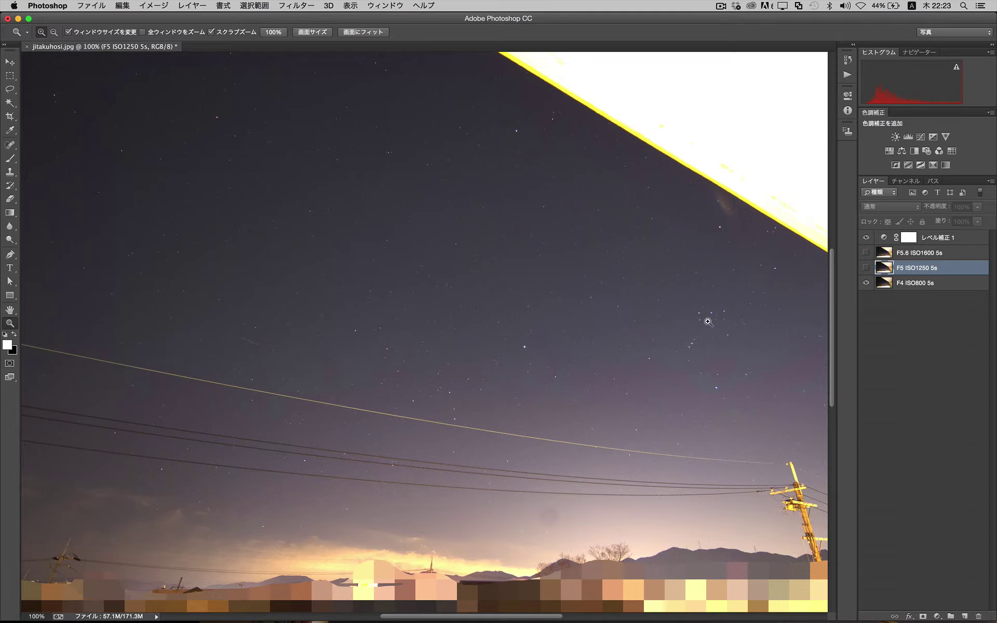
Step: Zoom to 600% on the Orion stars in the F4 ISO800 5s exposure and examine their shape and colour fringing against neighbouring bright stars
left_click(708, 322)
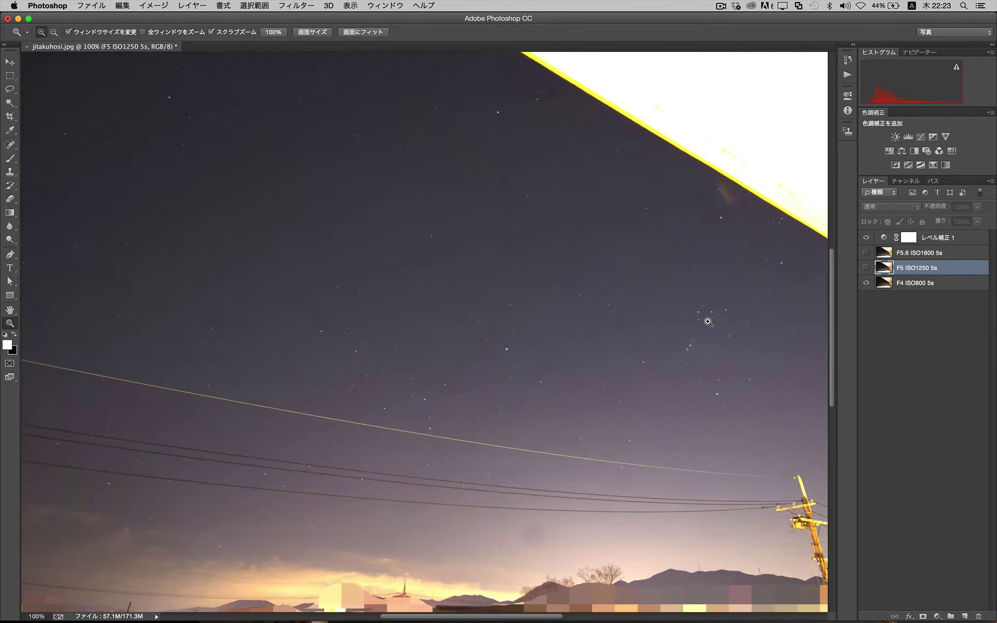
left_click(708, 321)
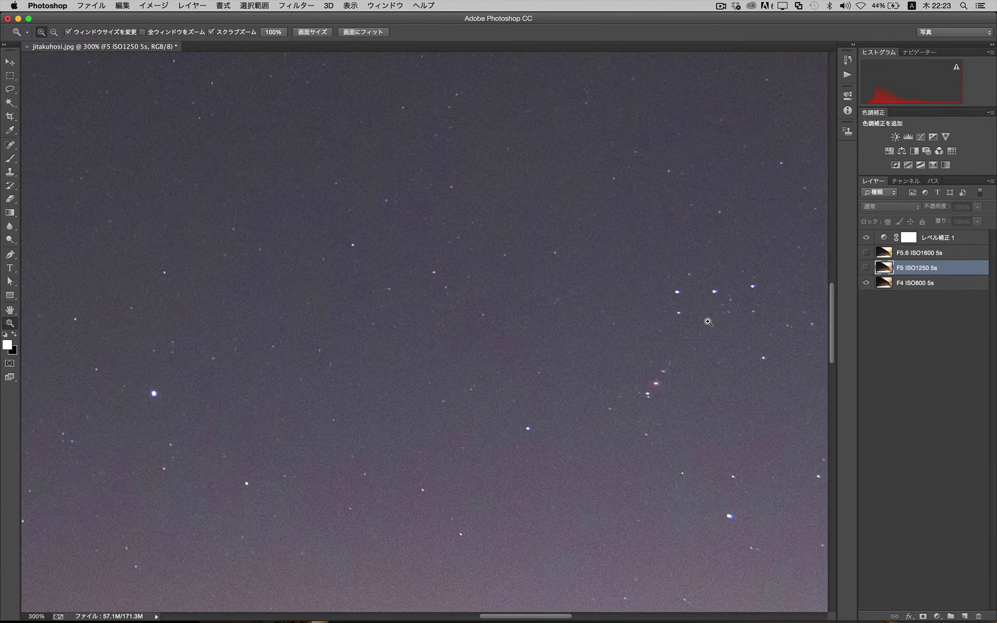
left_click(699, 292)
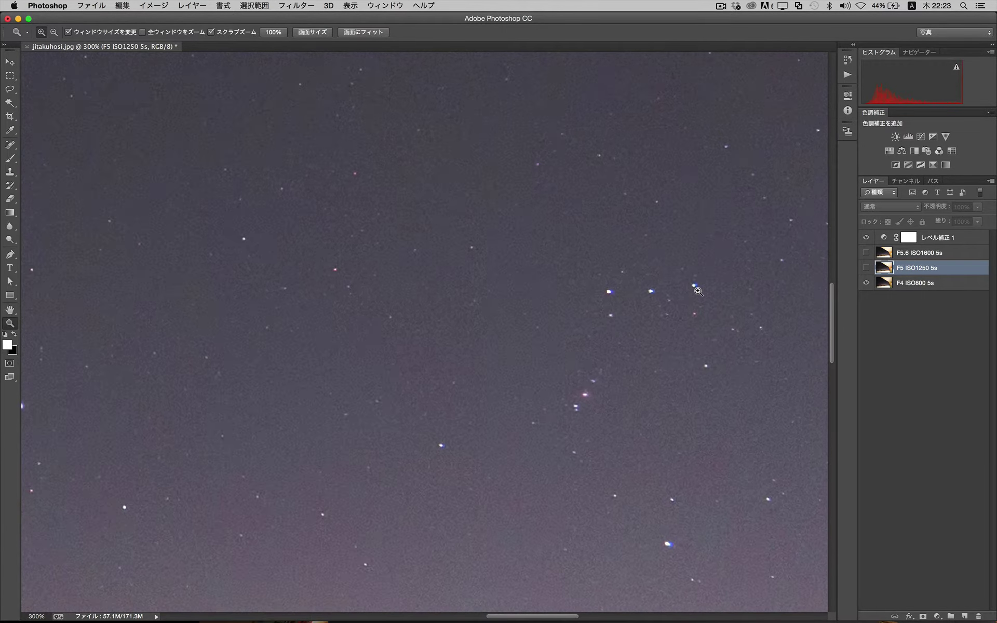
left_click(659, 304)
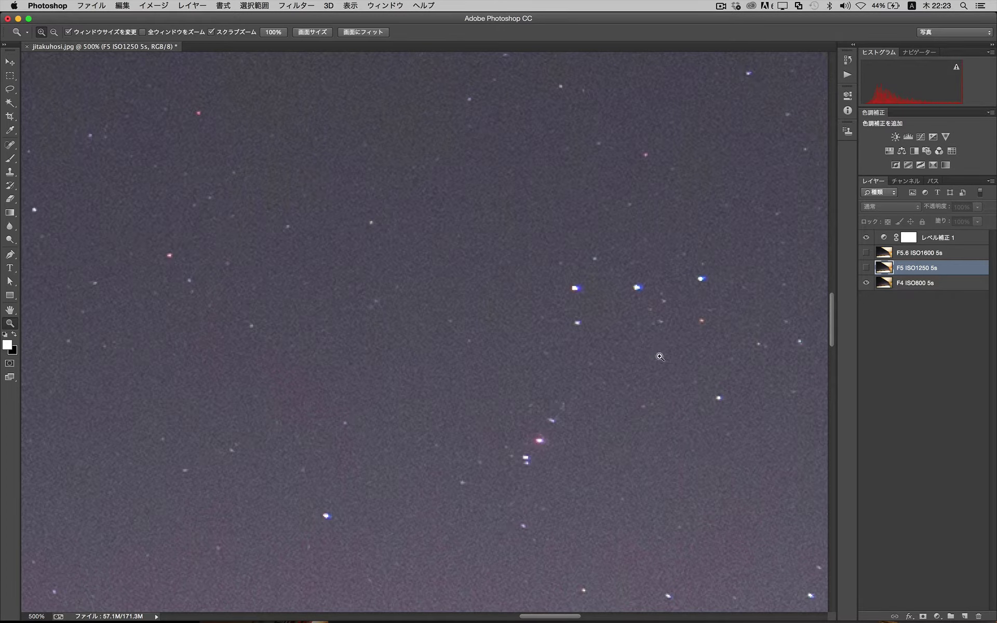
left_click(660, 289)
scroll(660, 288, "down", 10)
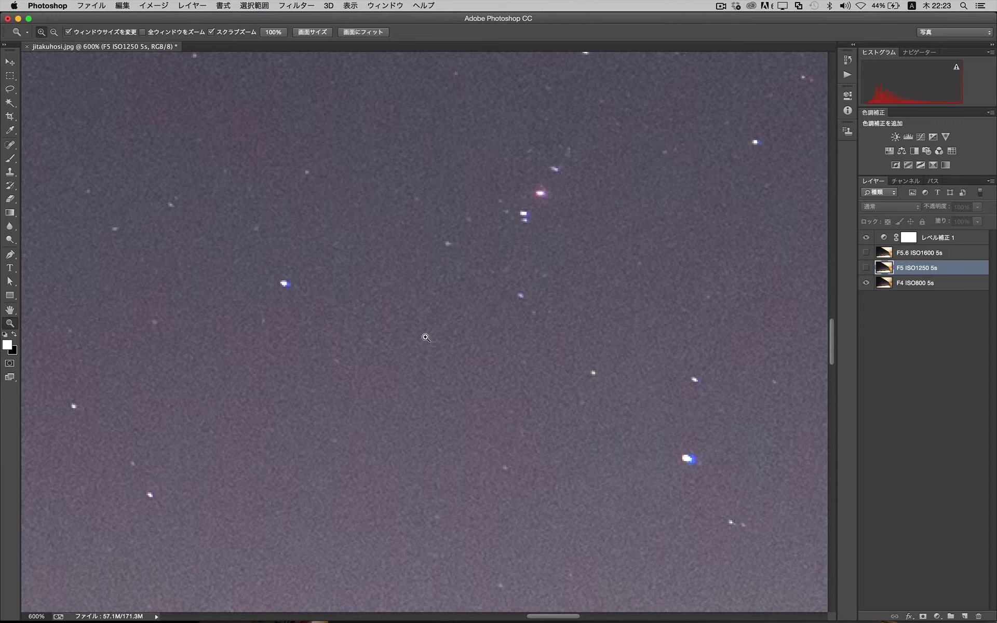
scroll(425, 337, "left", 9)
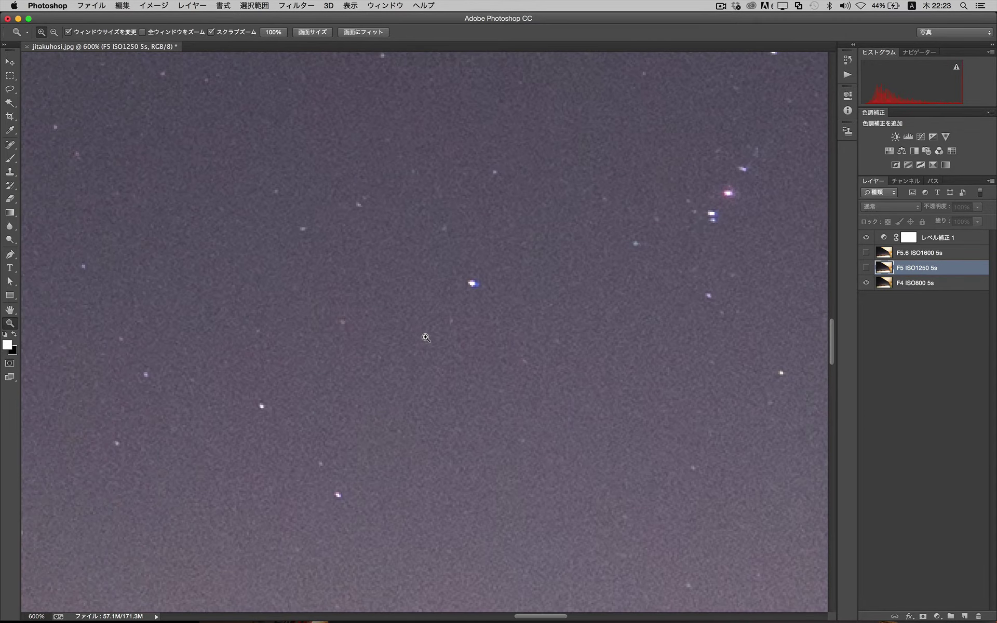
scroll(425, 338, "left", 11)
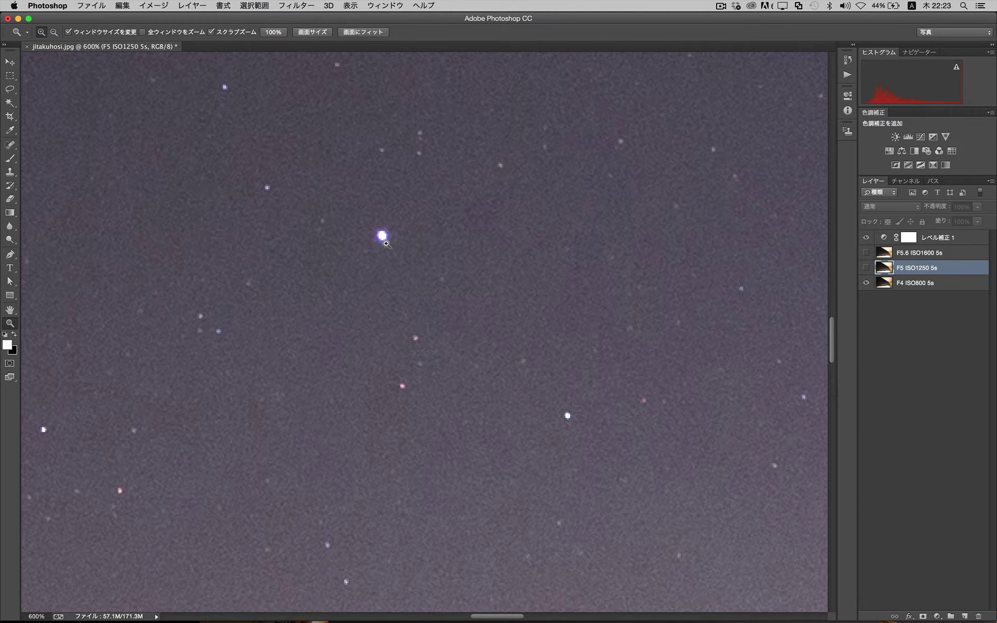
scroll(410, 238, "right", 7)
scroll(410, 238, "right", 15)
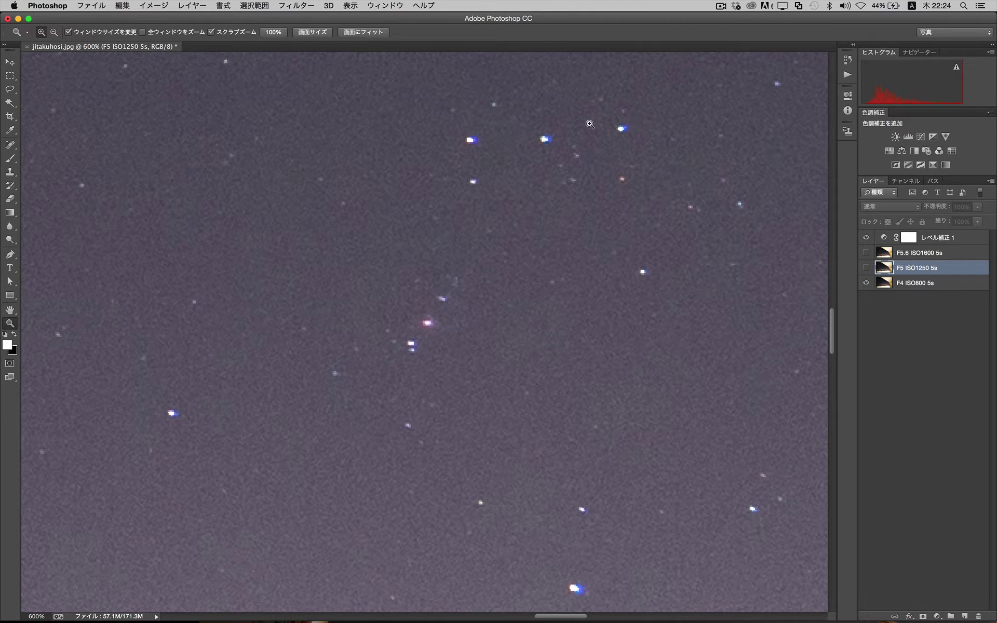
scroll(531, 274, "up", 6)
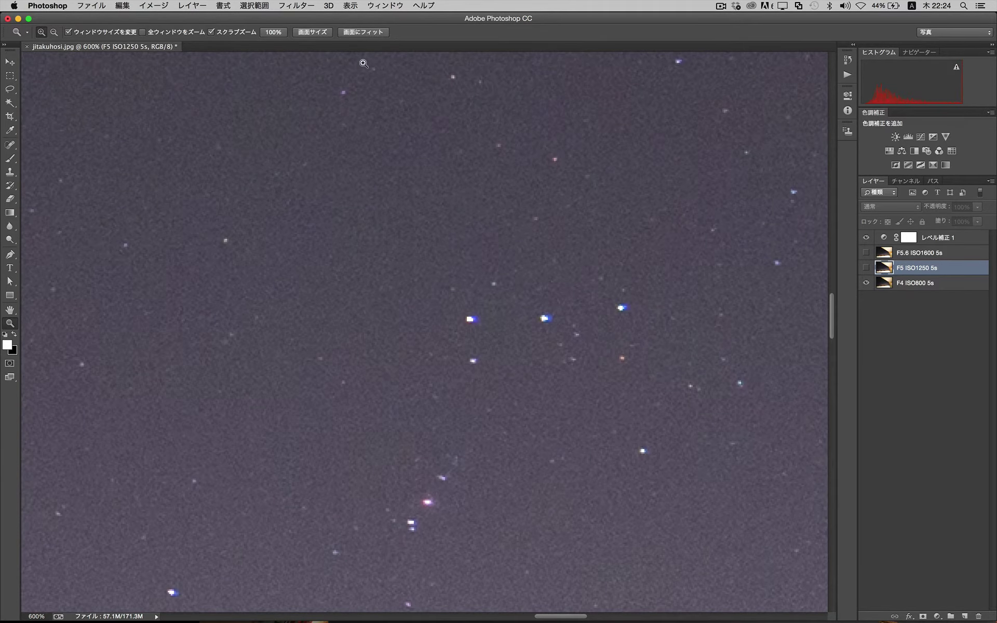
Step: Compare the stars near the photo's left edge at 300% by showing and hiding the F5 ISO1250 5s and F5.6 ISO1600 5s layers
left_click(323, 33)
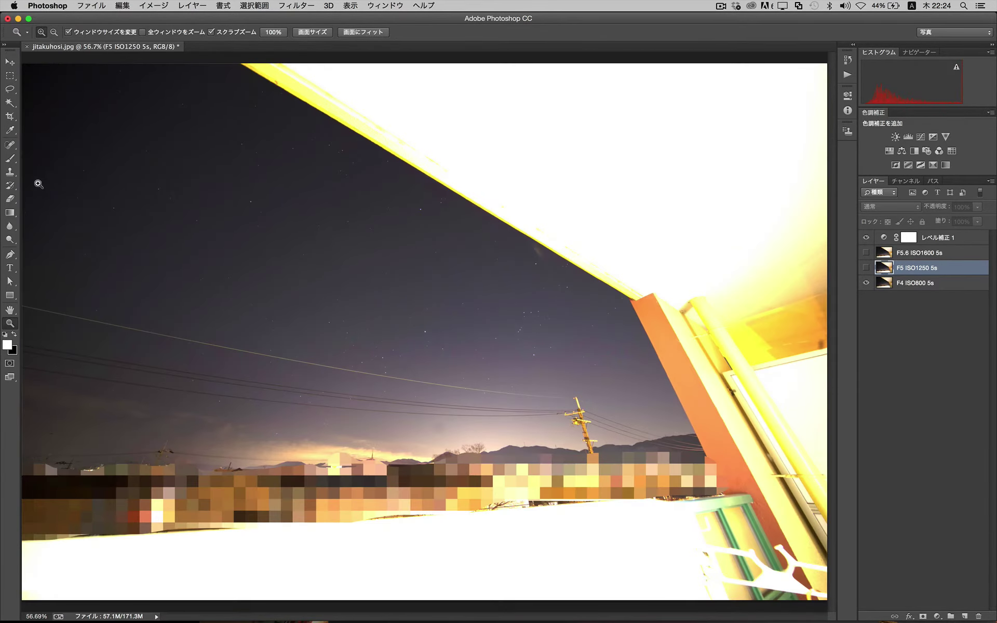
key("super+1")
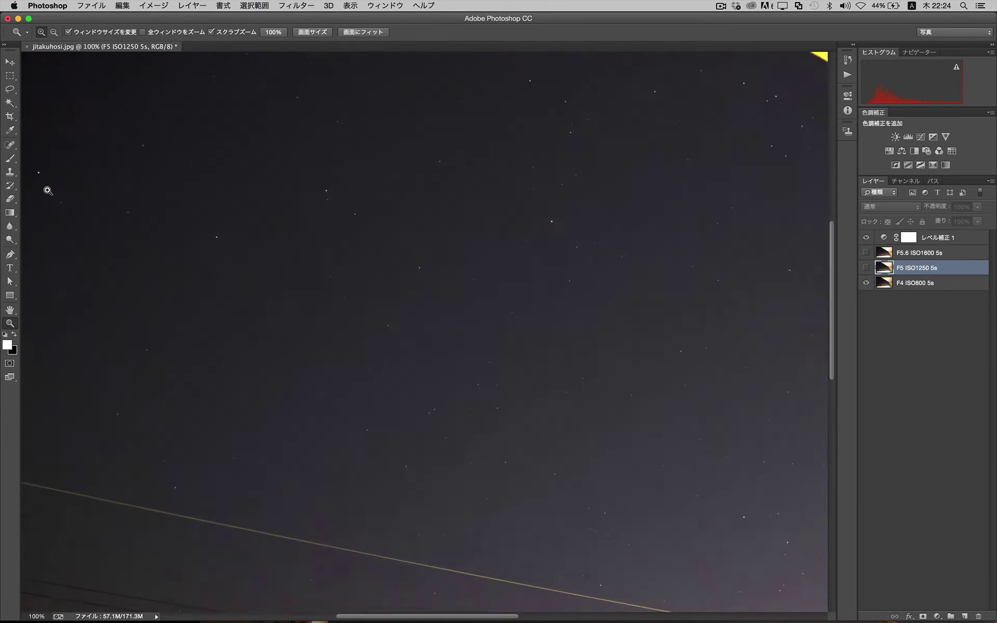
left_click(47, 188)
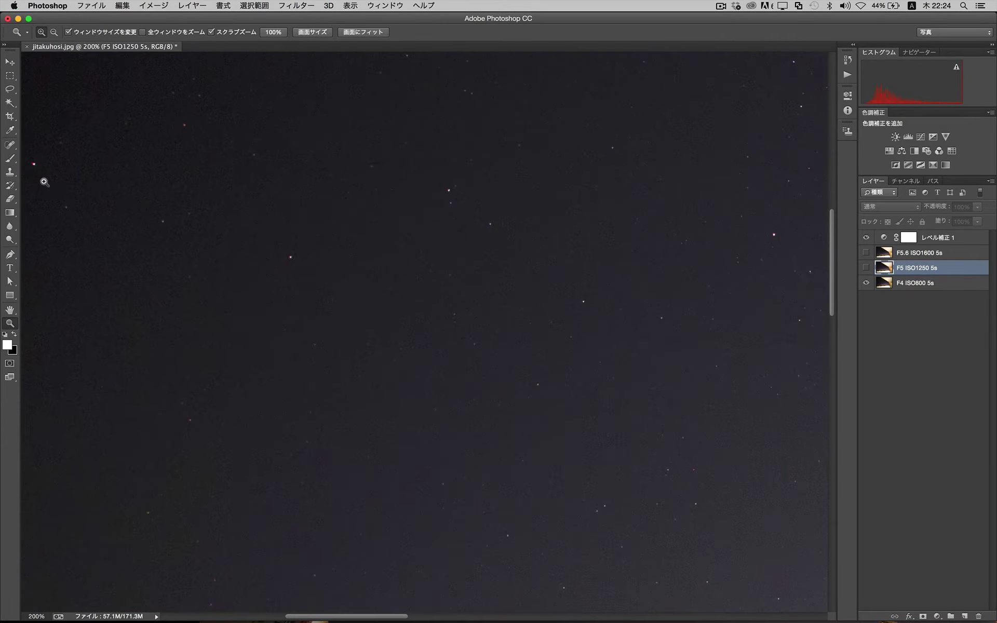
left_click(42, 180)
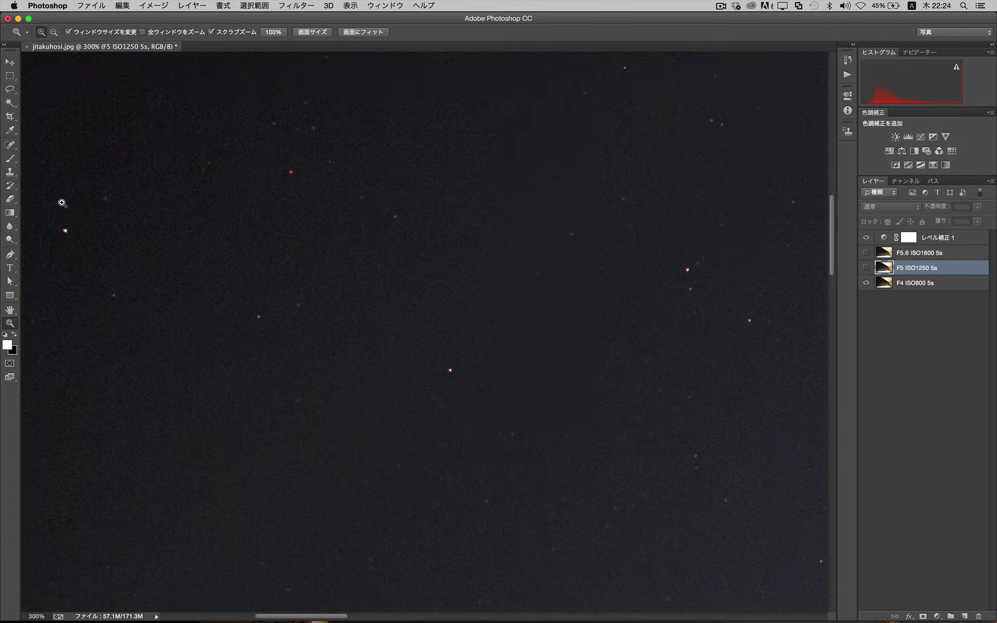
scroll(63, 203, "up", 3)
left_click(866, 267)
left_click(865, 254)
left_click(865, 253)
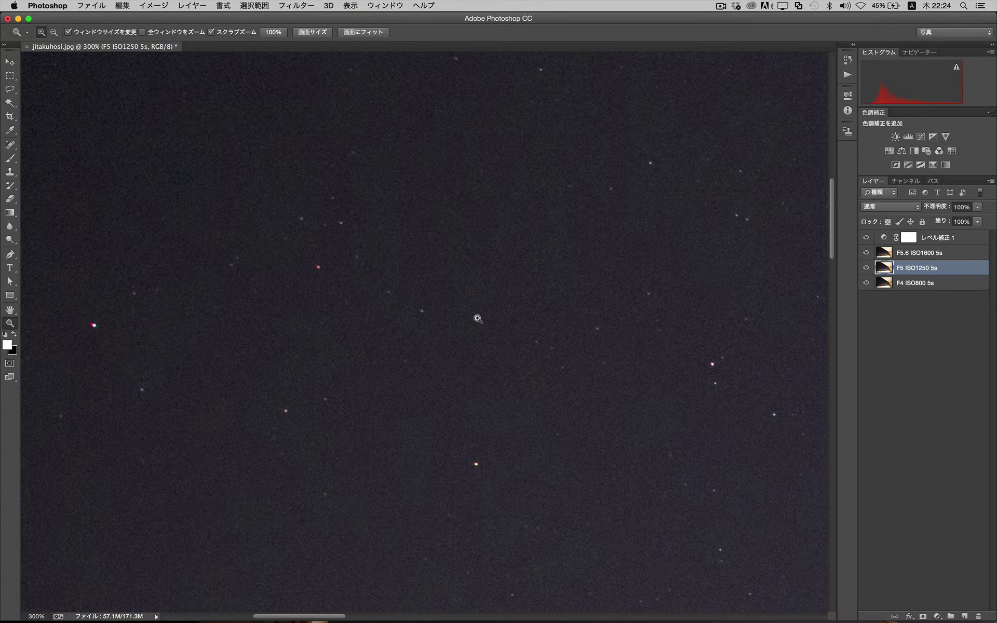
left_click(866, 253)
left_click(866, 267)
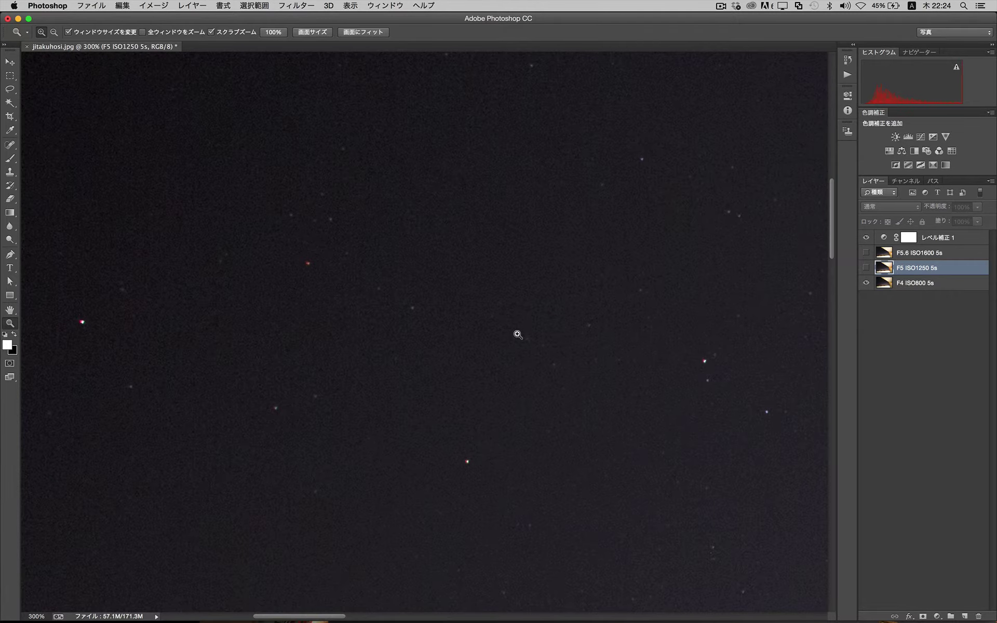
Step: Compare the Orion belt stars at 700% across the F4, F5 and F5.6 exposures by switching the F5 and F5.6 layers' visibility
left_click(312, 32)
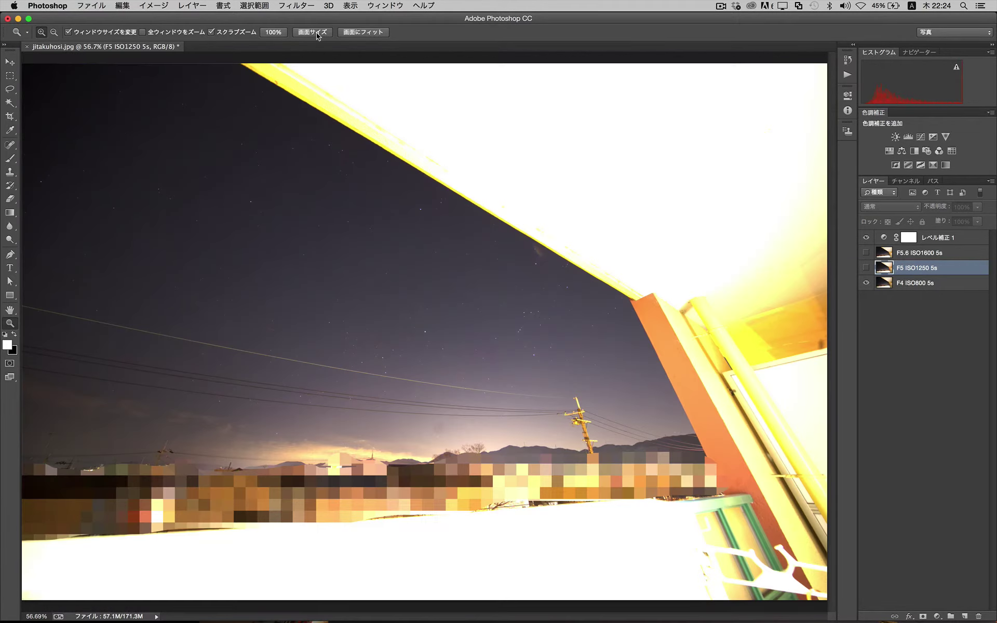
left_click_drag(518, 320, 547, 285)
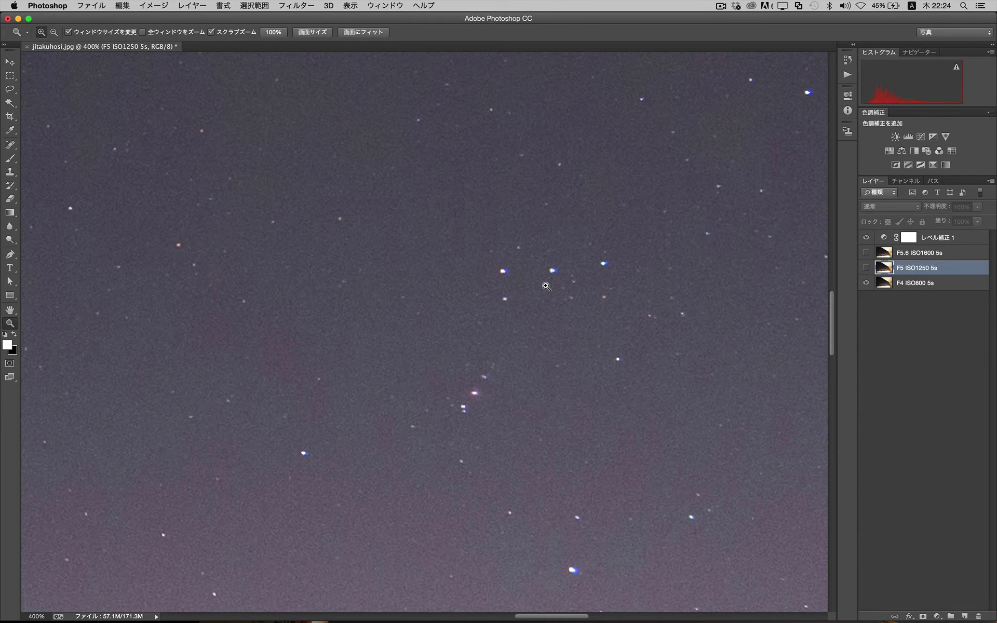
left_click(563, 281)
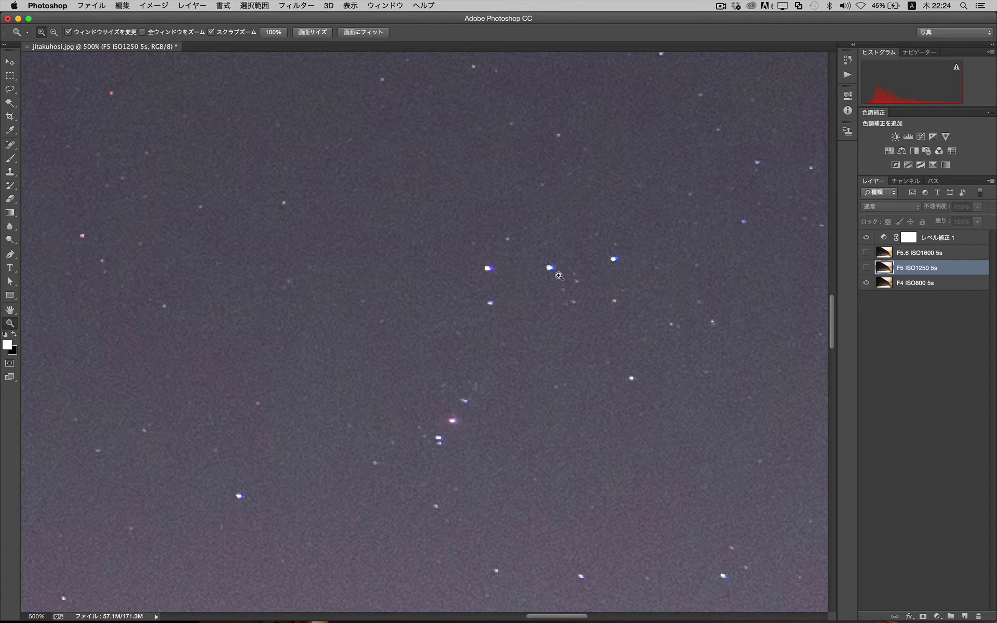
left_click_drag(611, 256, 616, 260)
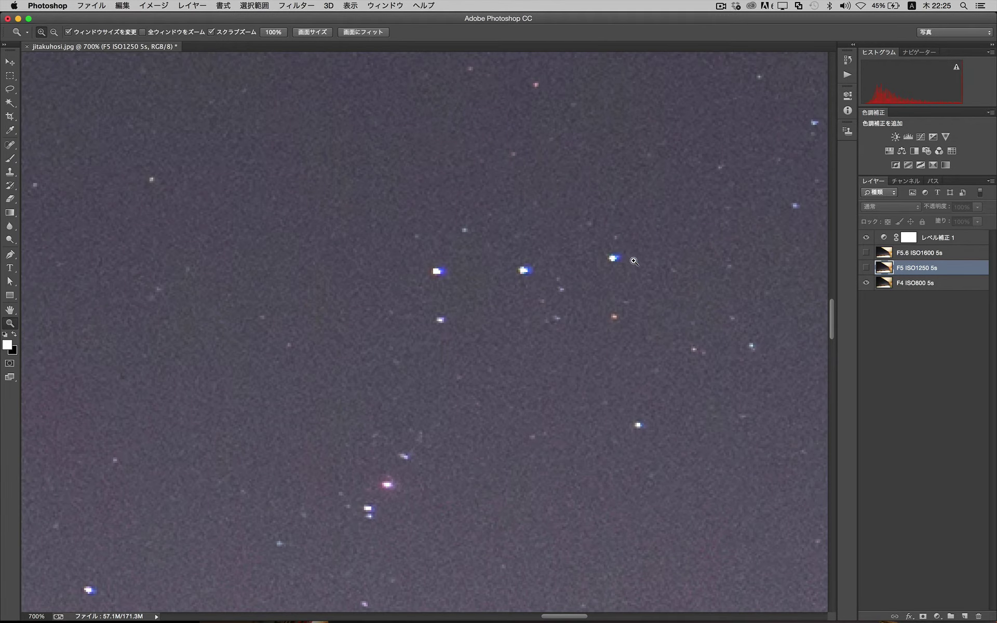
left_click(865, 268)
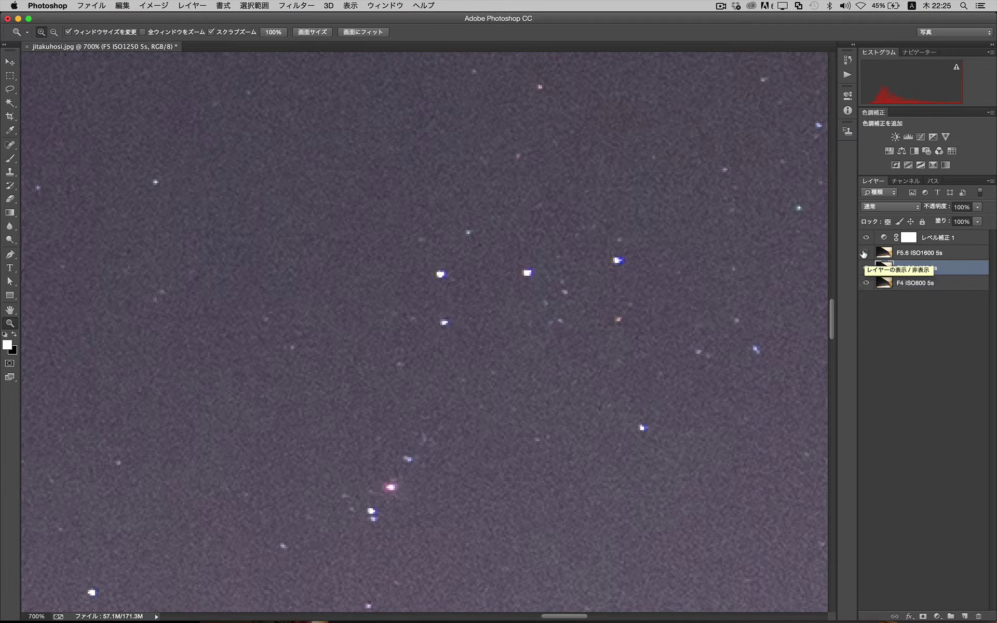
left_click(865, 253)
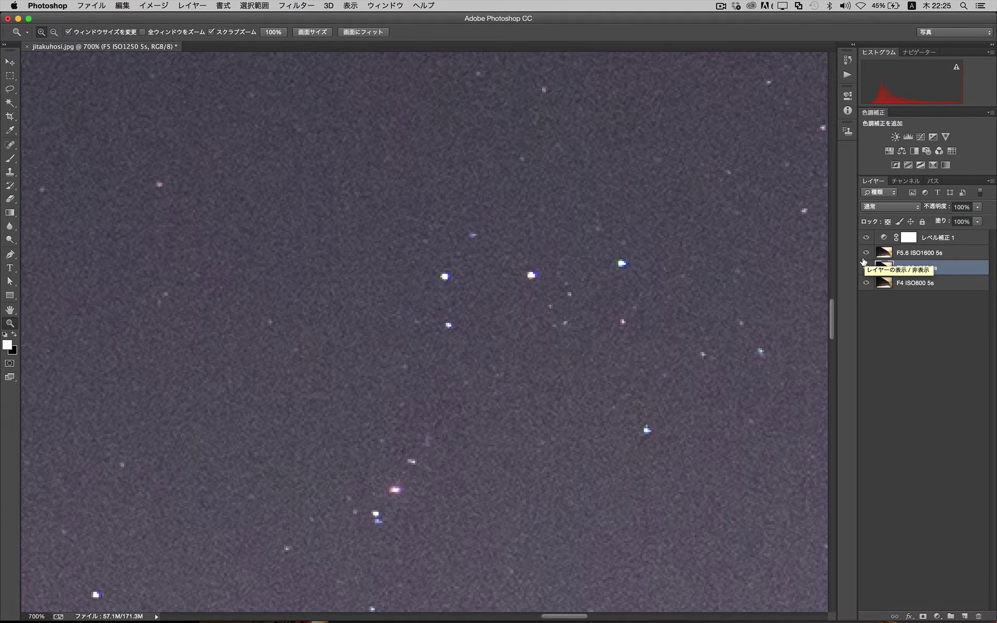
left_click(865, 266)
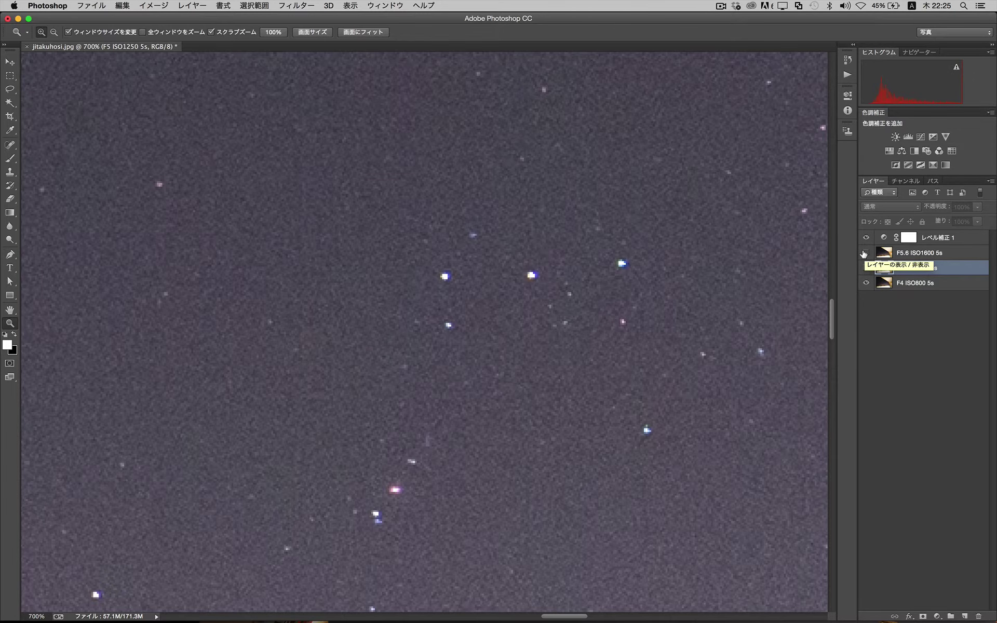
left_click(864, 253)
left_click(864, 254)
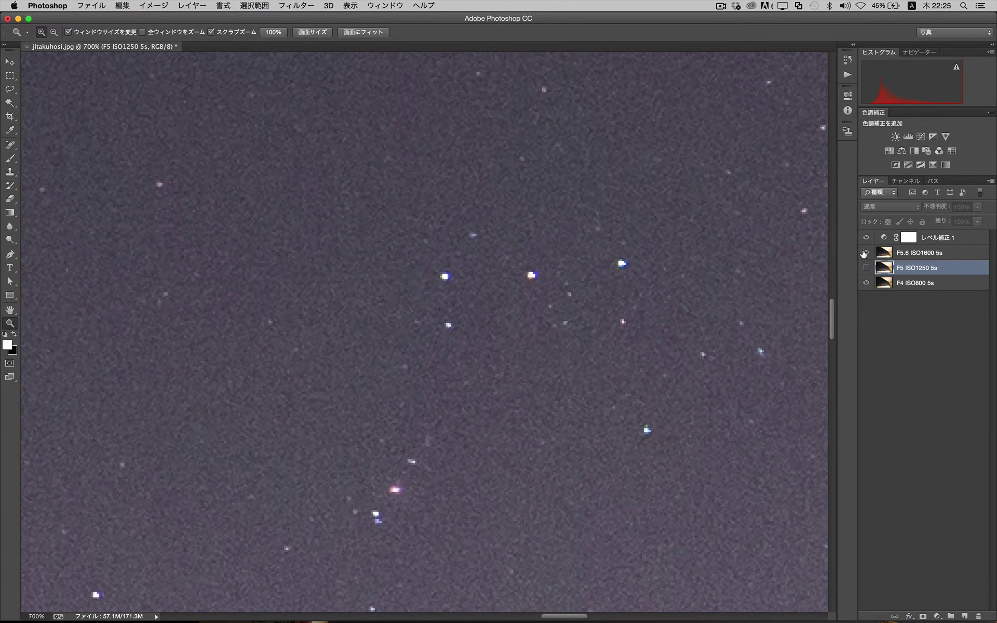
left_click(864, 254)
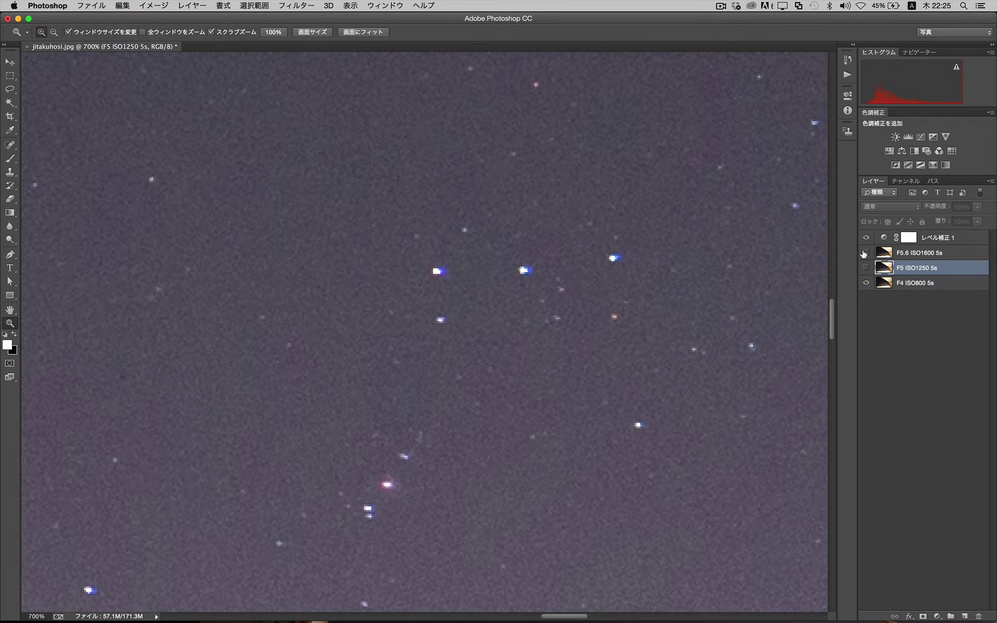
left_click(864, 254)
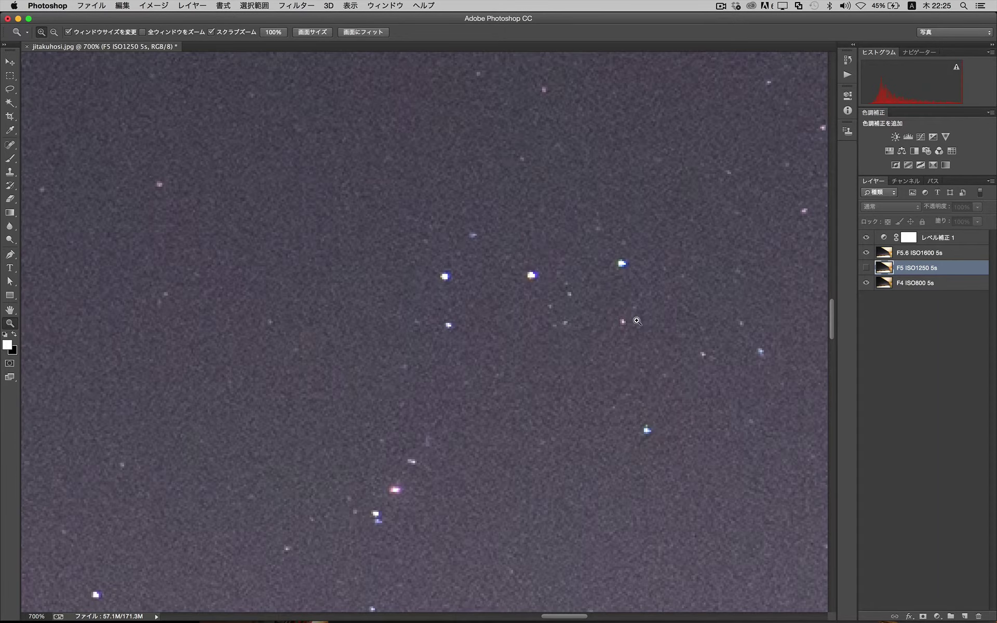
Step: Examine the bright stars below Orion's belt at 700%, switching the F5.6 ISO1600 5s layer off and on for comparison with F4
scroll(637, 321, "down", 10)
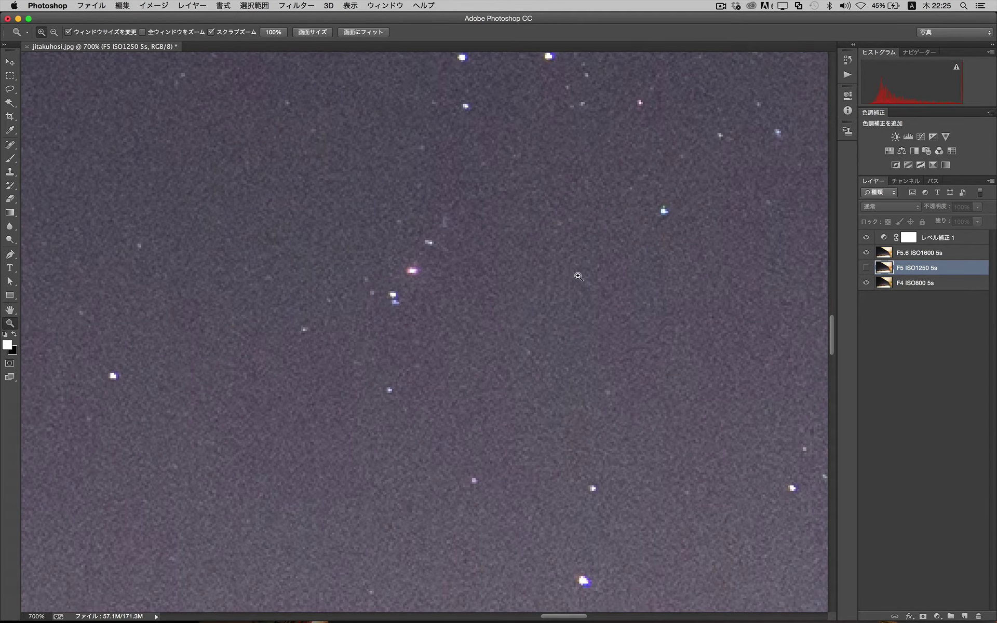
scroll(556, 357, "down", 2)
scroll(555, 357, "down", 5)
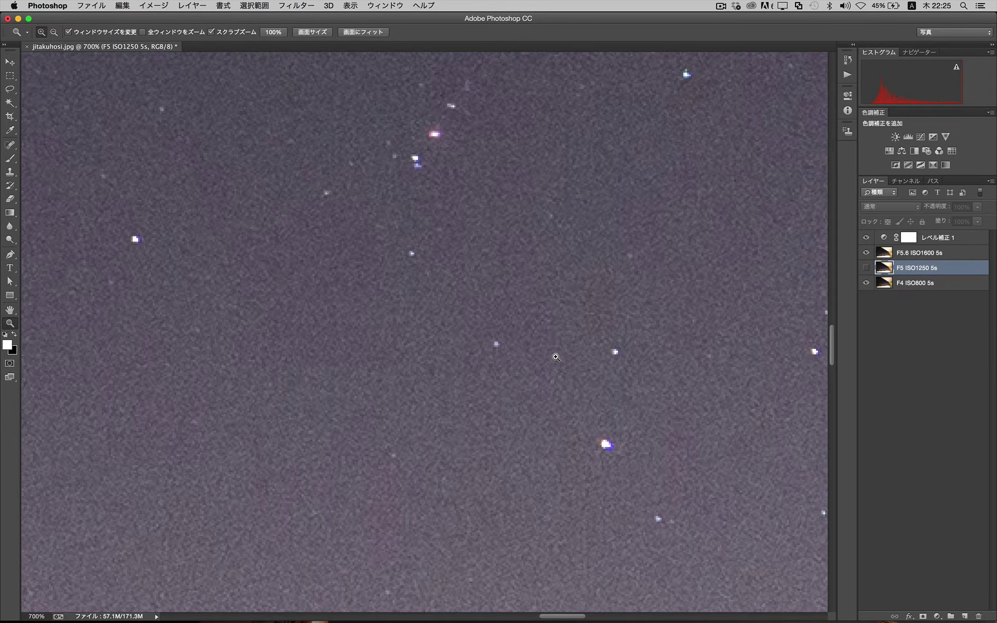
scroll(608, 456, "right", 7)
scroll(608, 456, "down", 5)
right_click(623, 460)
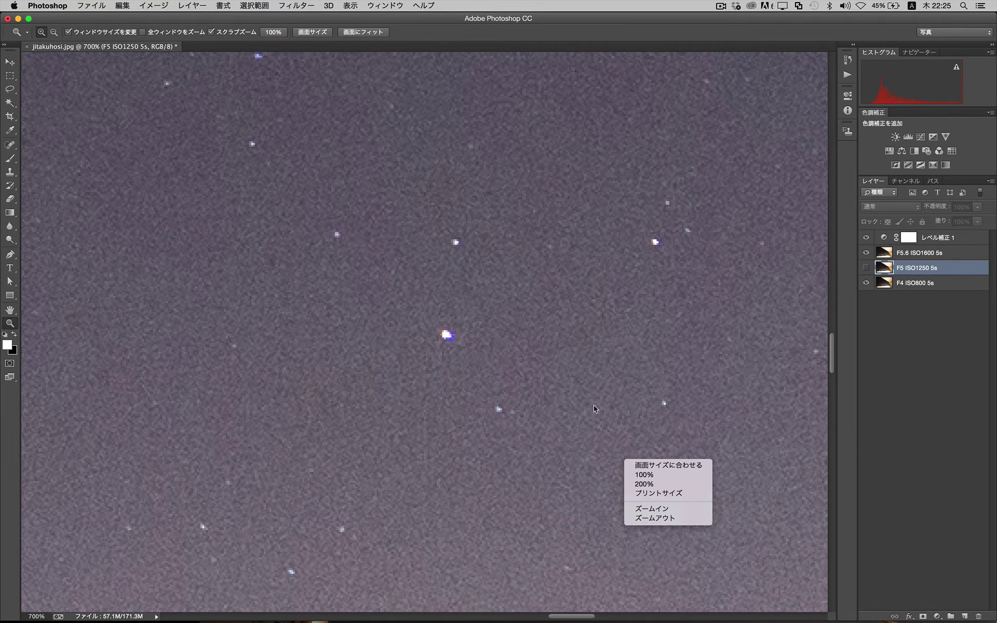
left_click(629, 23)
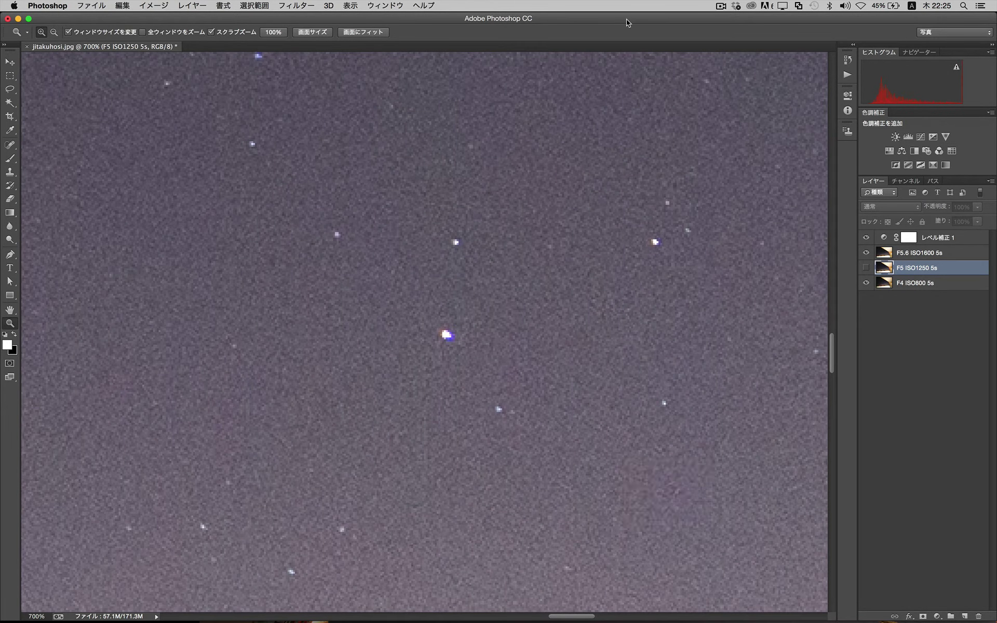
left_click(864, 252)
left_click(864, 253)
scroll(609, 239, "up", 10)
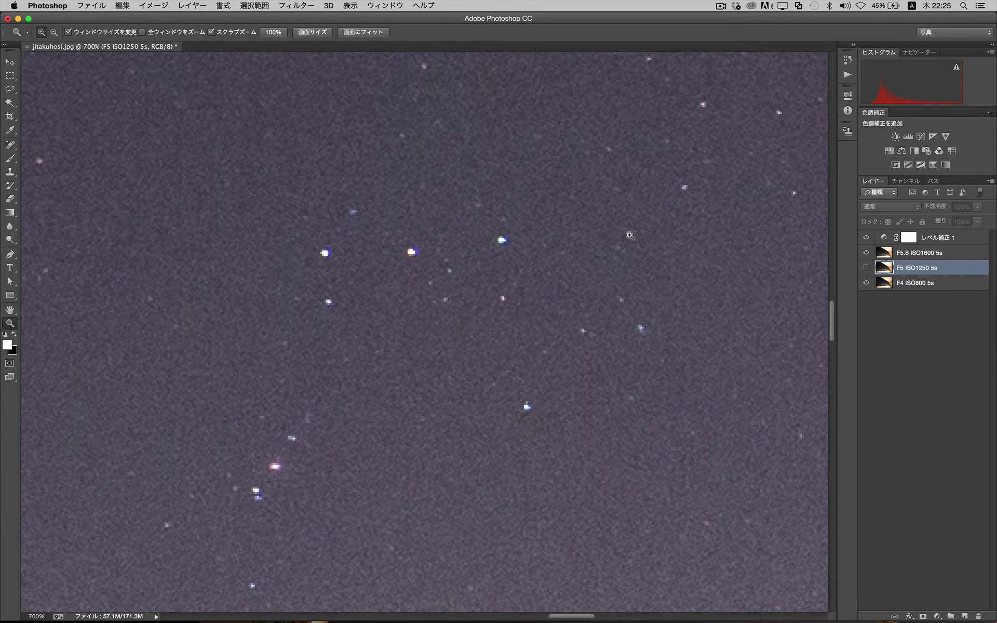
Step: Isolate the blue channel and compare the star shapes between exposures by switching the F5.6 ISO1600 5s and F5 ISO1250 5s layers' visibility
left_click(907, 181)
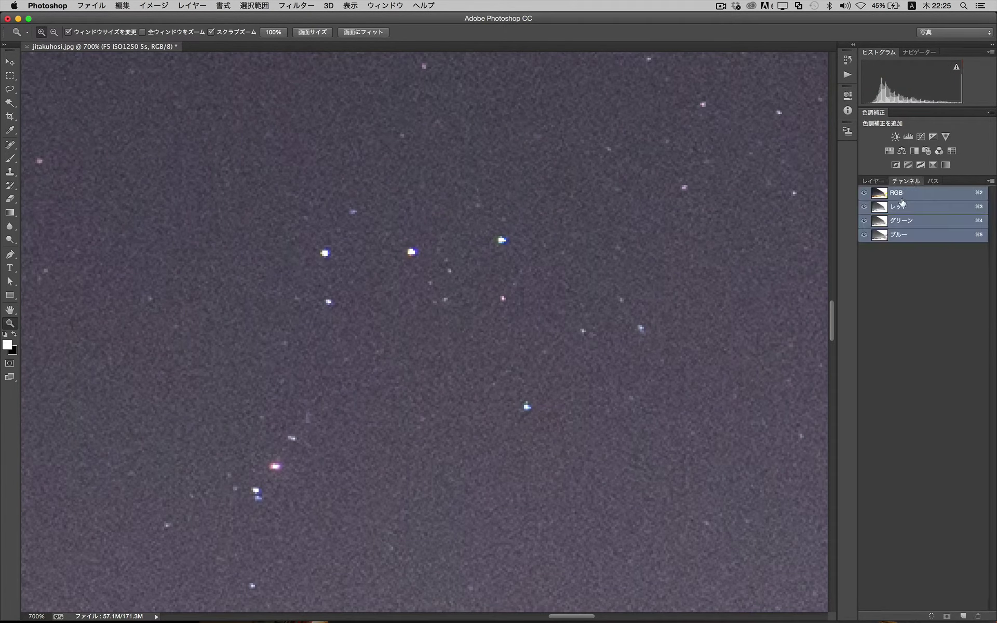
left_click(902, 233)
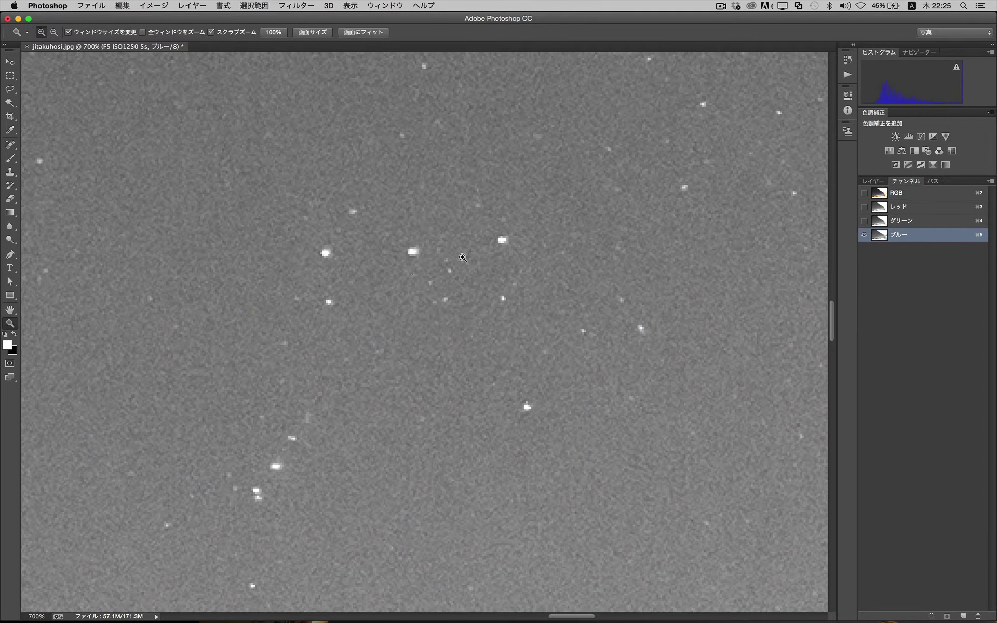
left_click(868, 182)
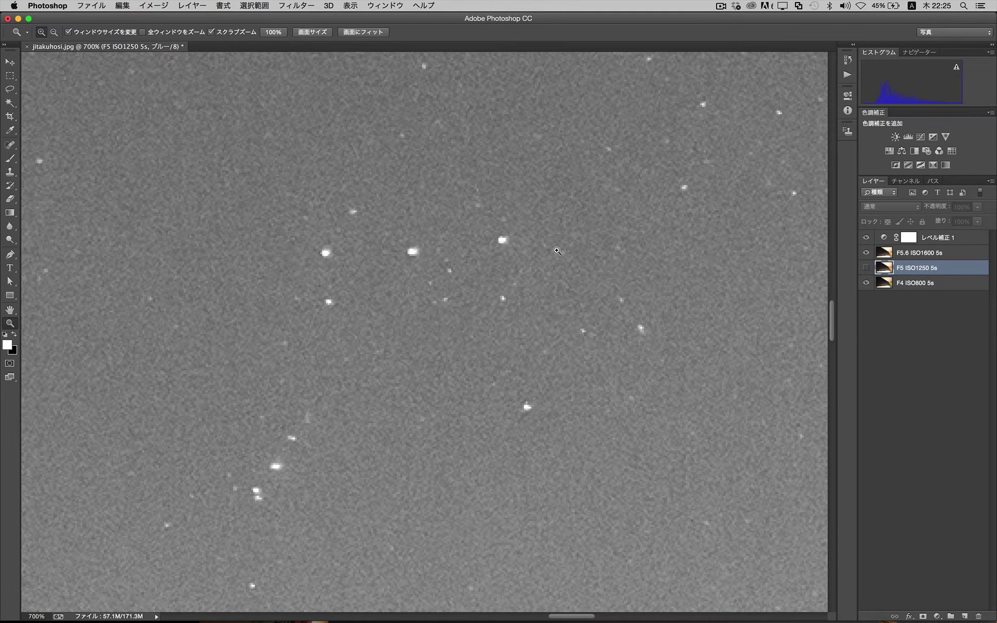
left_click(866, 252)
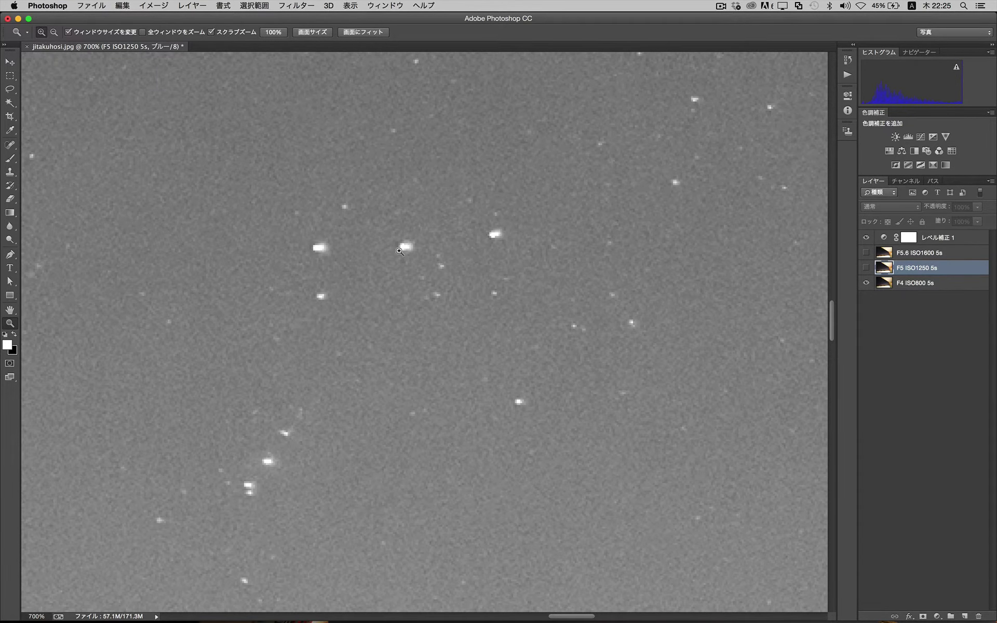
left_click(865, 267)
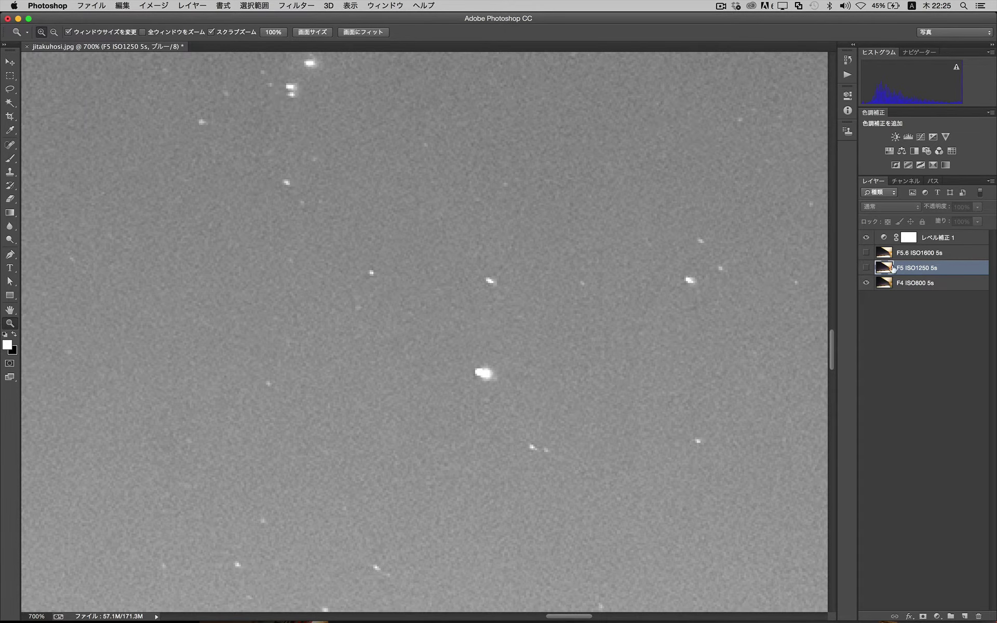
Step: Compare the blue-channel stars below and around Orion's belt at 700% by switching the F5 ISO1250 5s and F5.6 ISO1600 5s layers' visibility
left_click(864, 268)
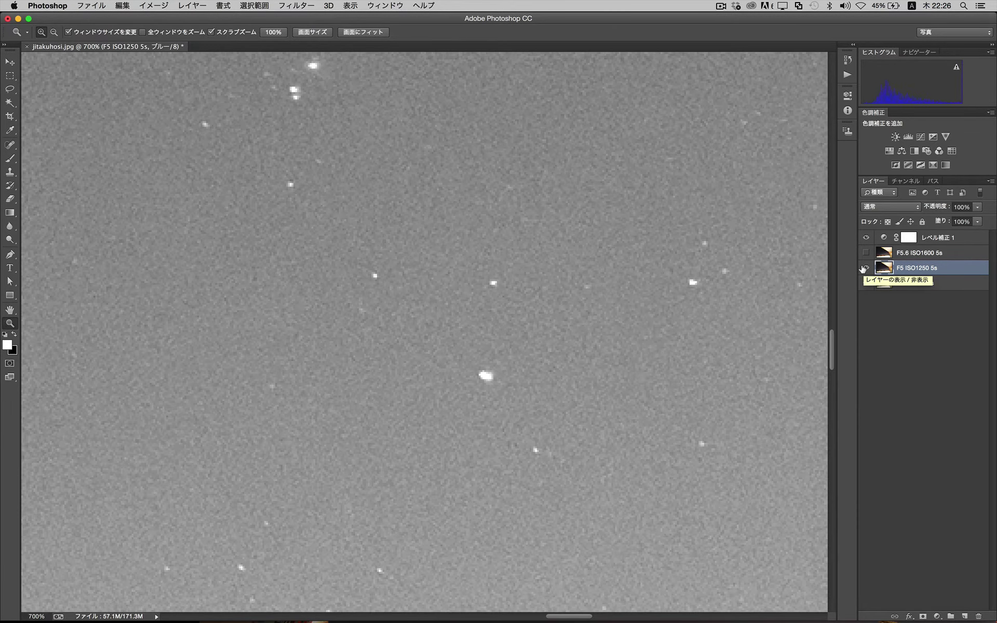
left_click(864, 268)
left_click(864, 268)
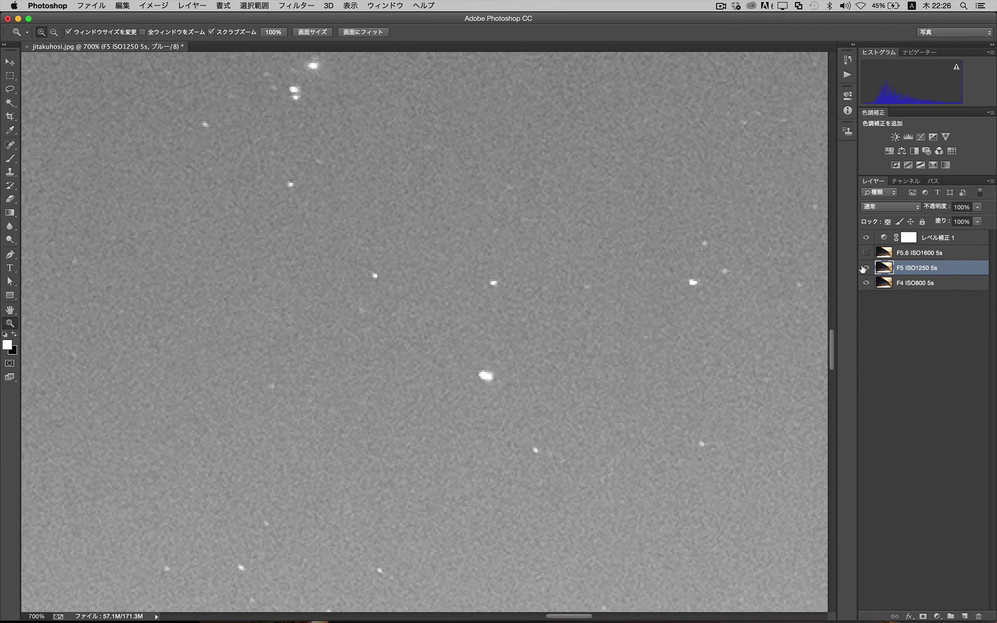
left_click(864, 252)
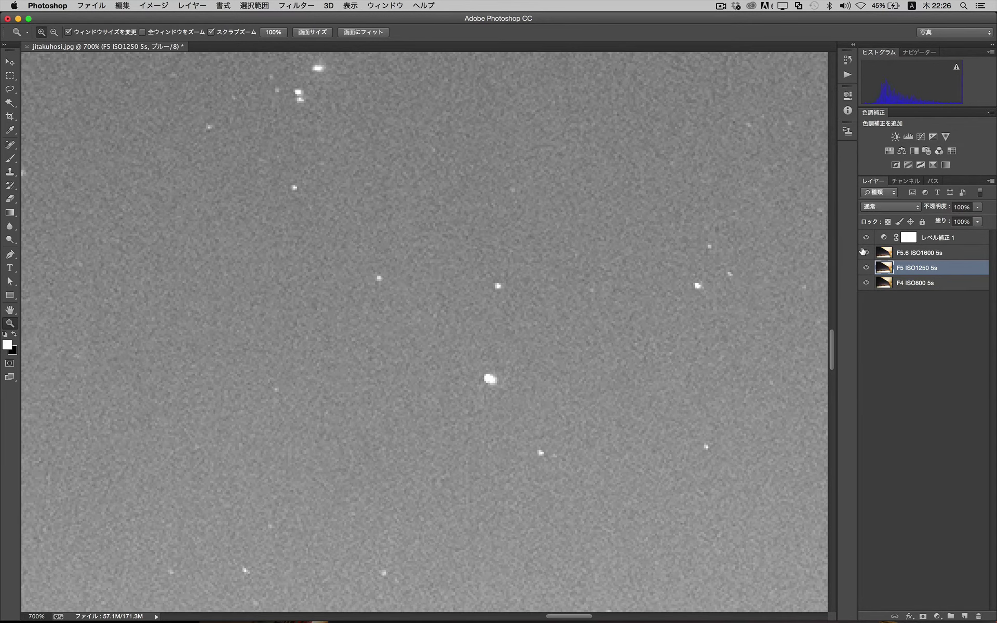
scroll(482, 241, "up", 10)
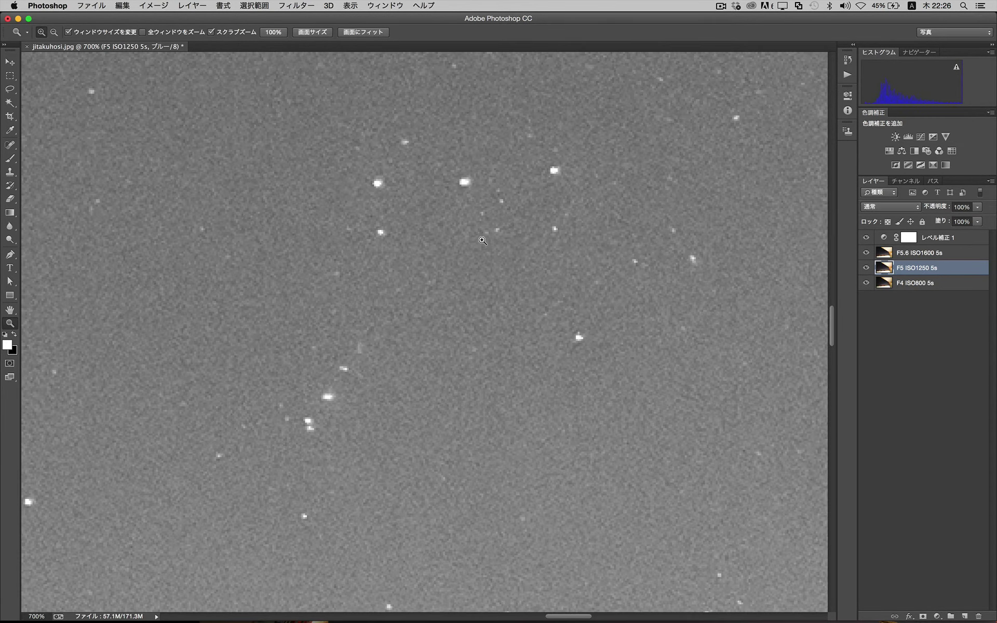
left_click(866, 268)
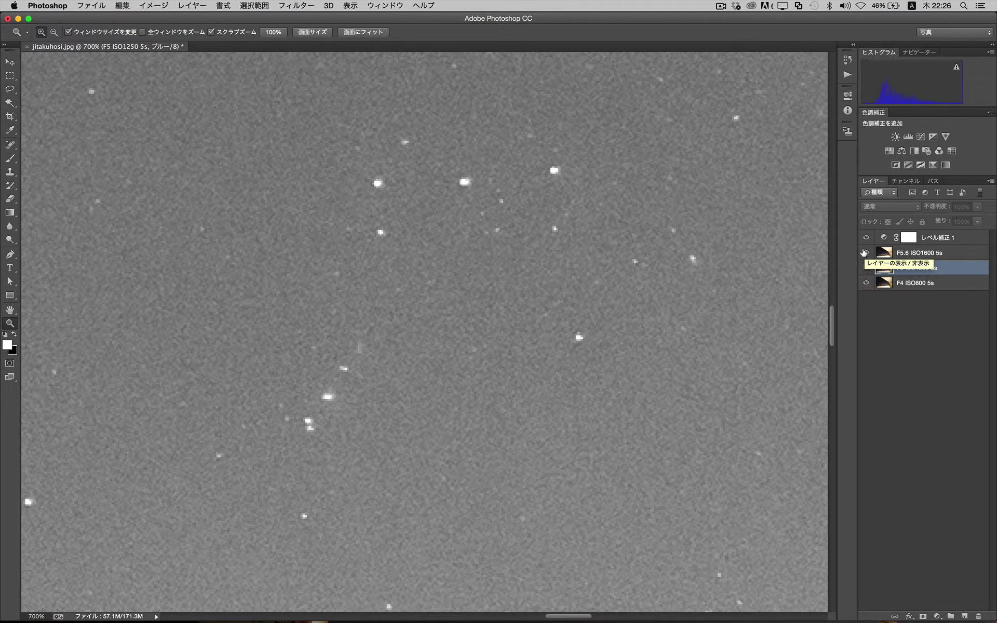
Step: Return to full colour and compare the upper-left sky at 300% between the F5.6 ISO1600 5s and F4 ISO800 5s layers
left_click(901, 252)
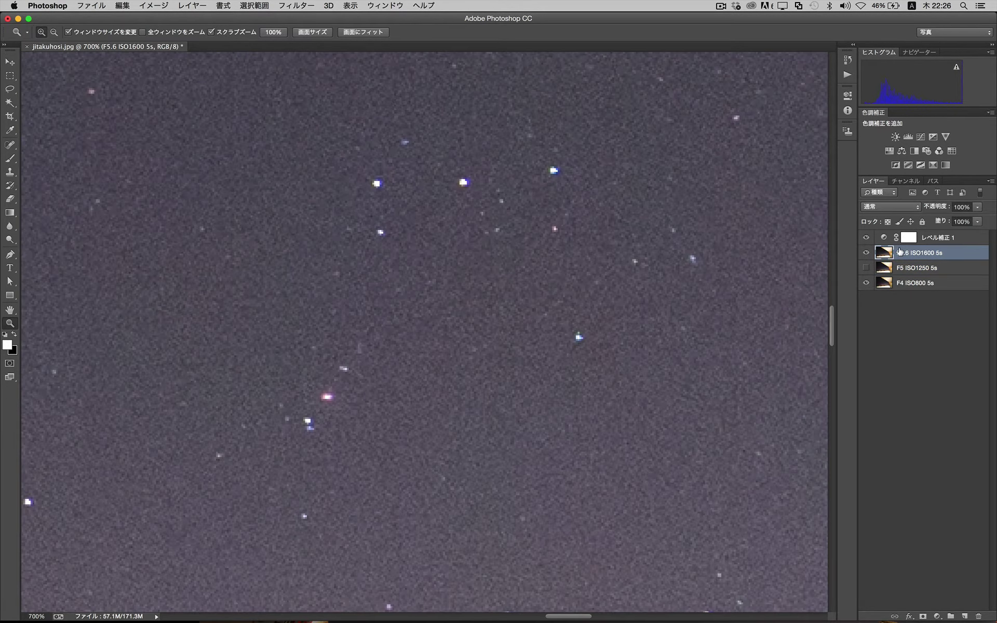
left_click(313, 32)
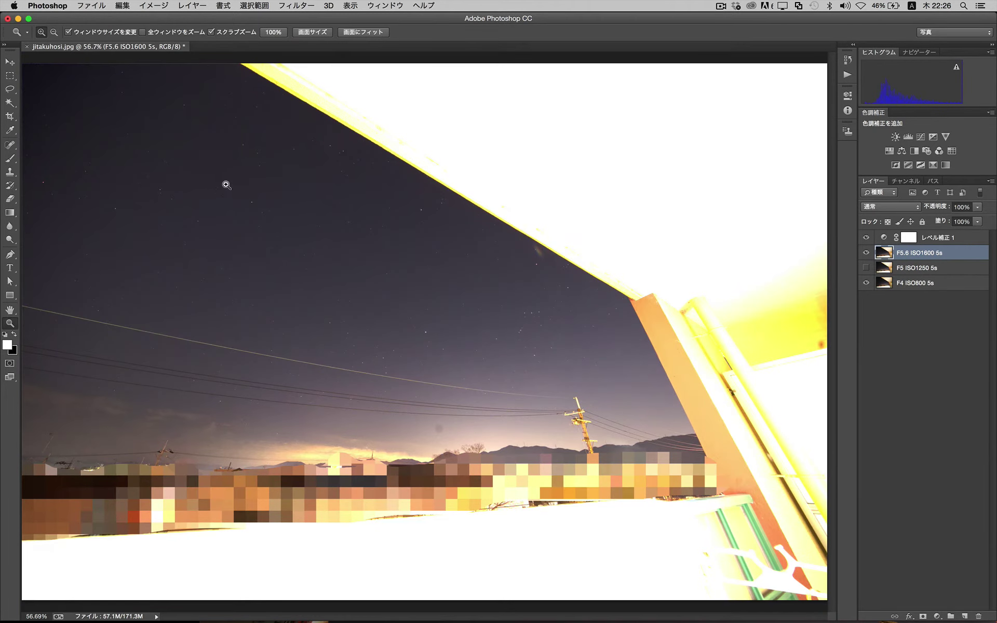
left_click(166, 158)
left_click_drag(166, 158, 166, 157)
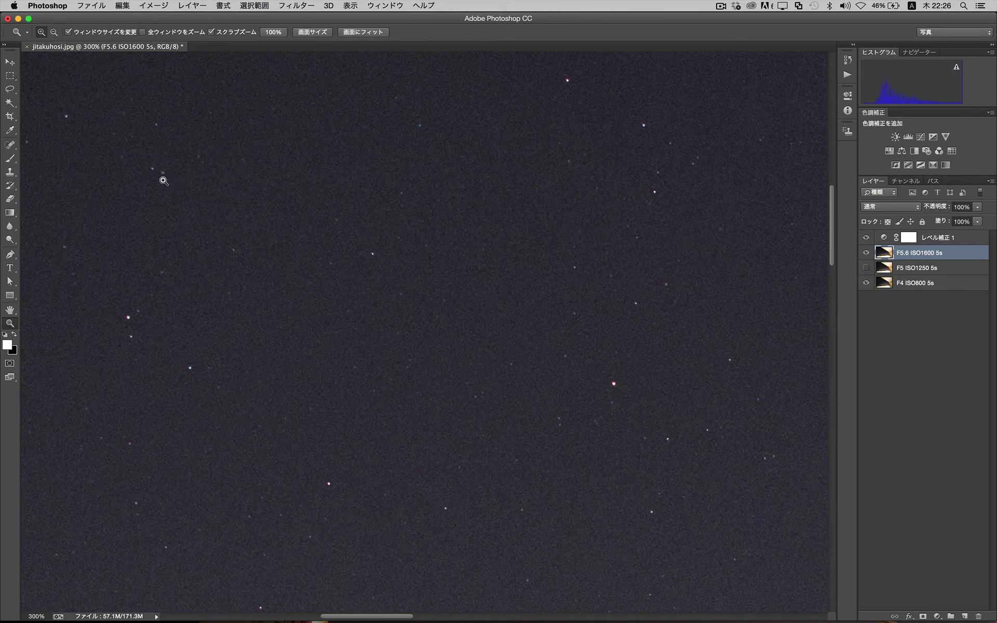
left_click(865, 252)
left_click(906, 280)
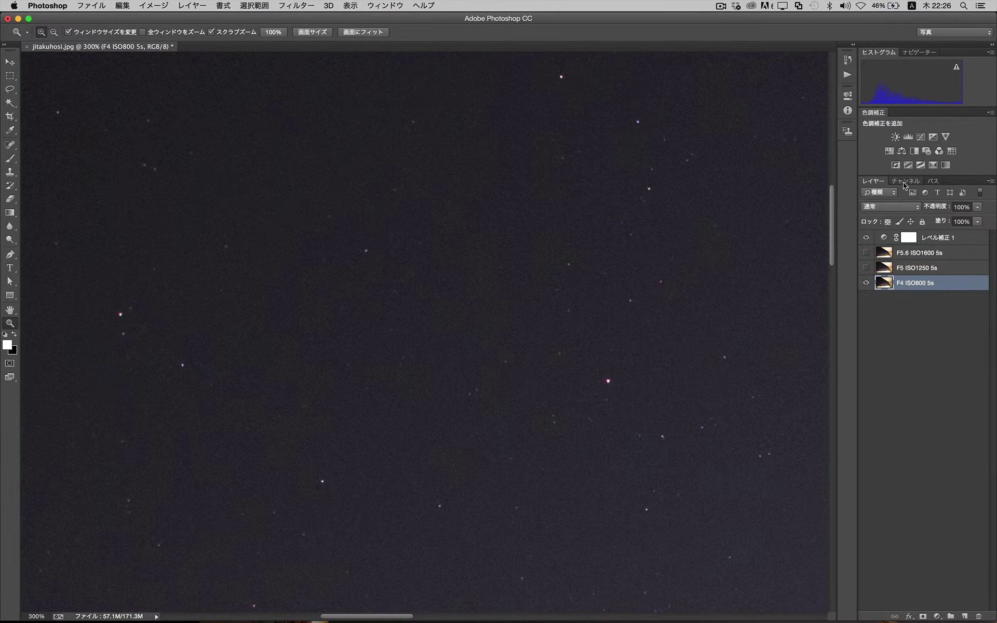
Step: Isolate the blue channel of the upper-left sky and show the F5 ISO1250 5s and F5.6 ISO1600 5s layers over F4
left_click(906, 180)
left_click(897, 234)
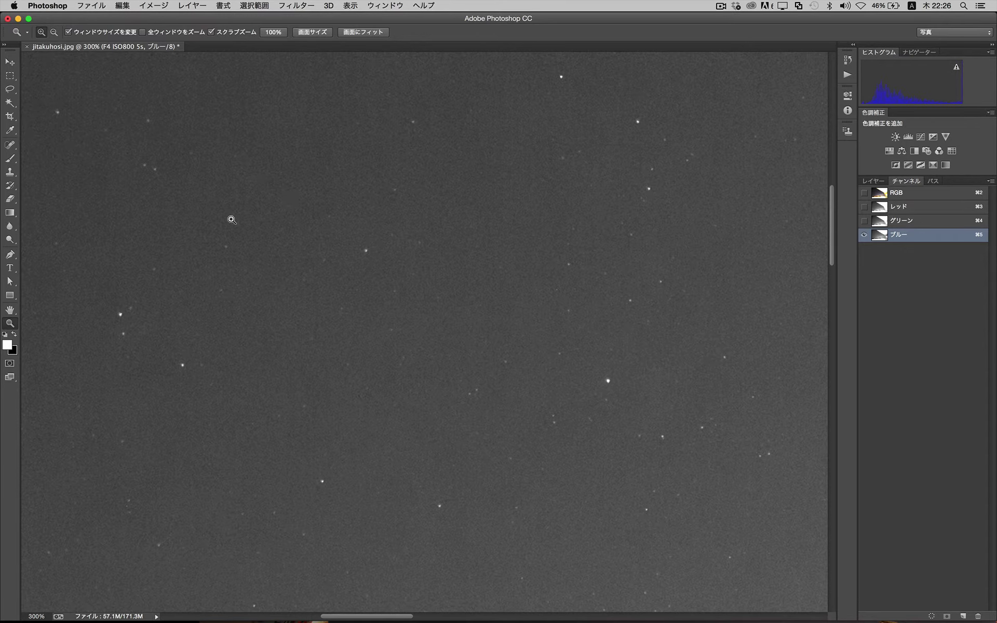
scroll(232, 219, "up", 3)
scroll(231, 220, "left", 3)
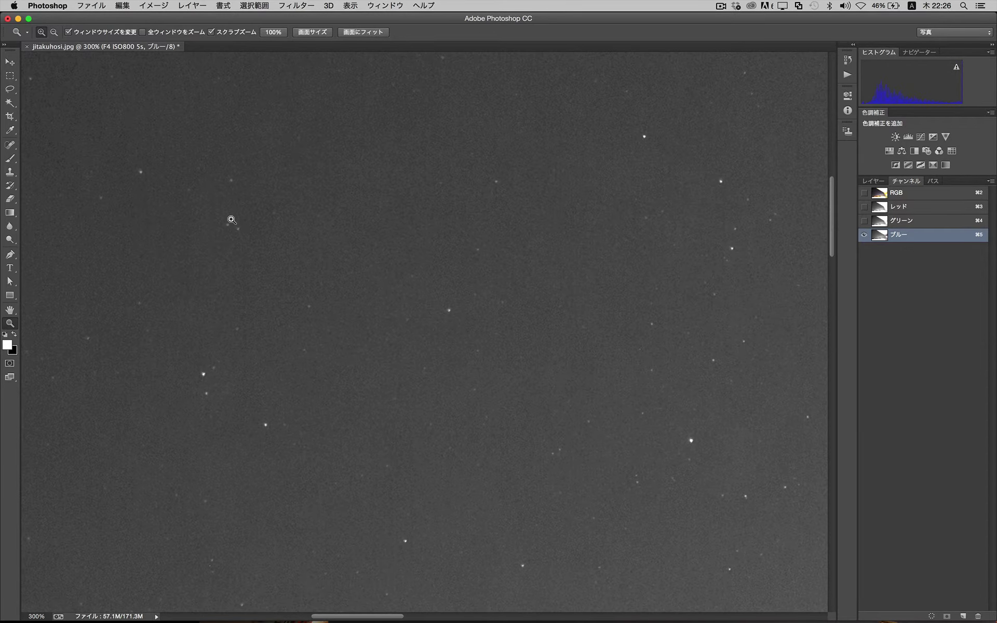
left_click(874, 182)
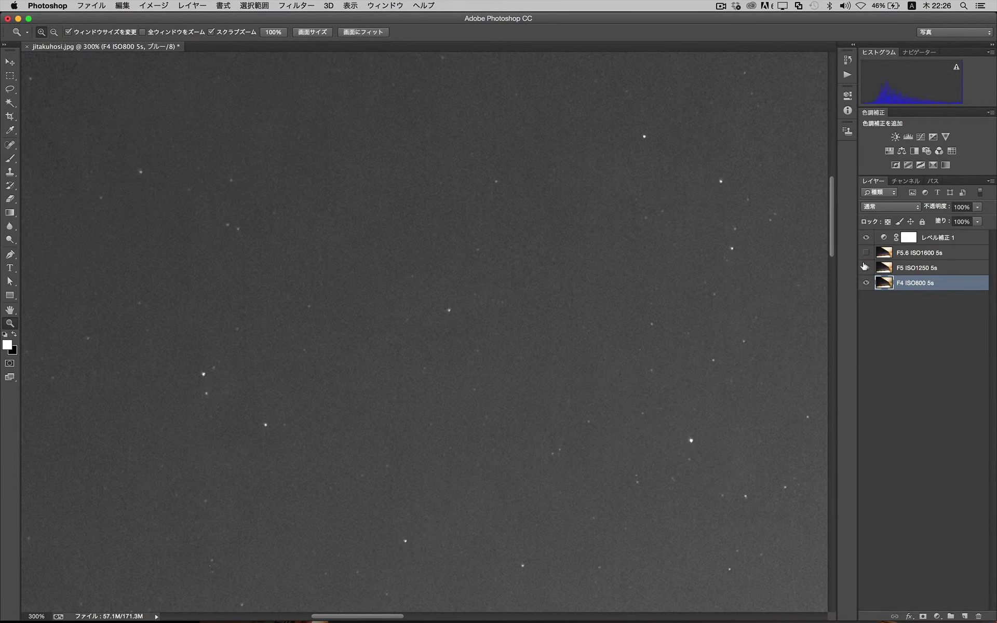
left_click(865, 268)
left_click(865, 252)
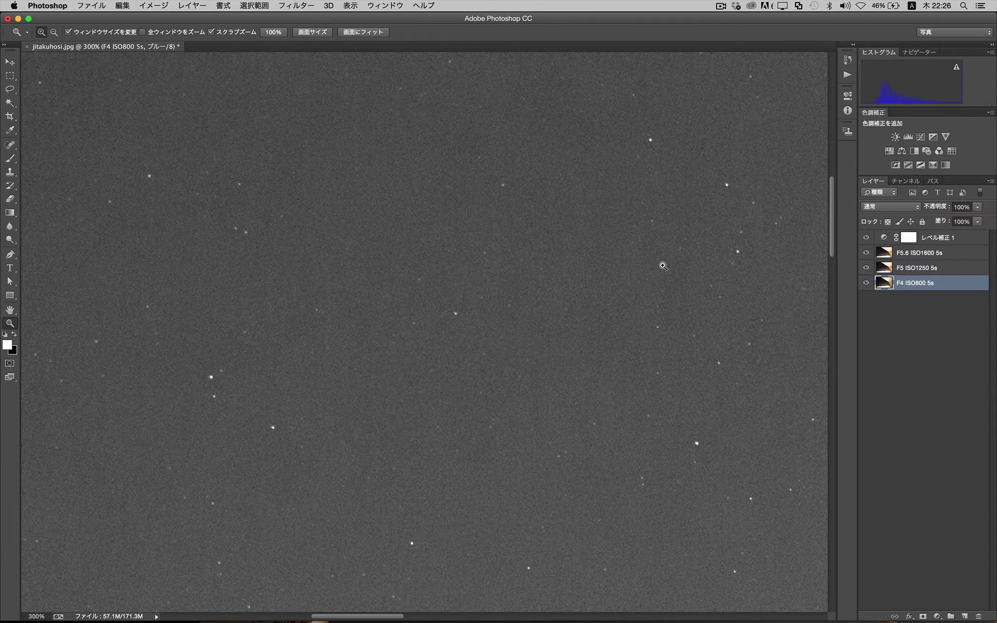
Step: Restore the RGB composite, make the F5.6 ISO1600 5s layer active and magnify the brightest star to about 553%
scroll(623, 301, "right", 3)
scroll(623, 301, "down", 5)
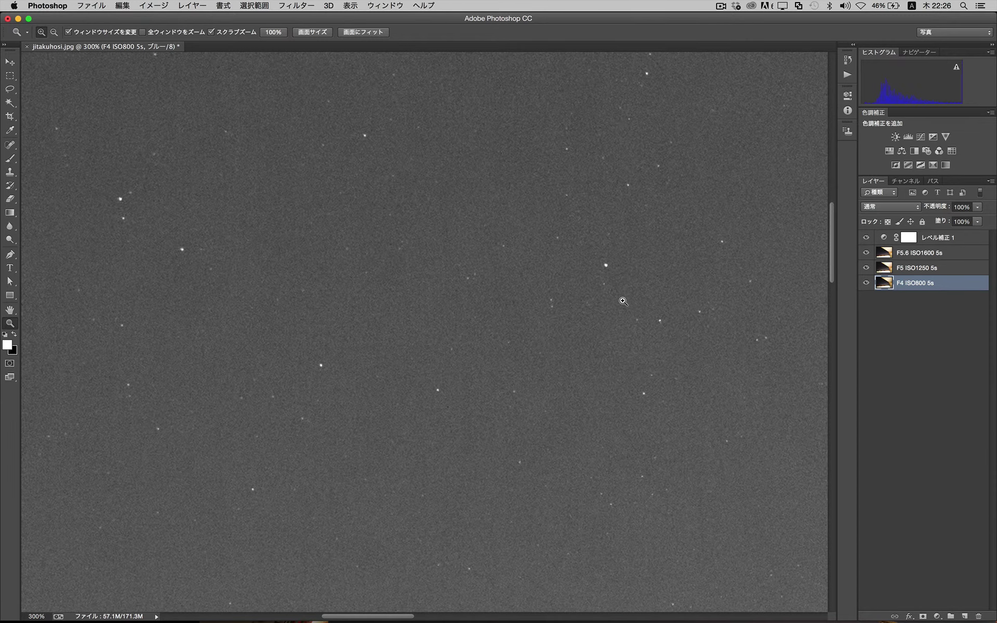
scroll(623, 301, "down", 5)
scroll(623, 301, "down", 6)
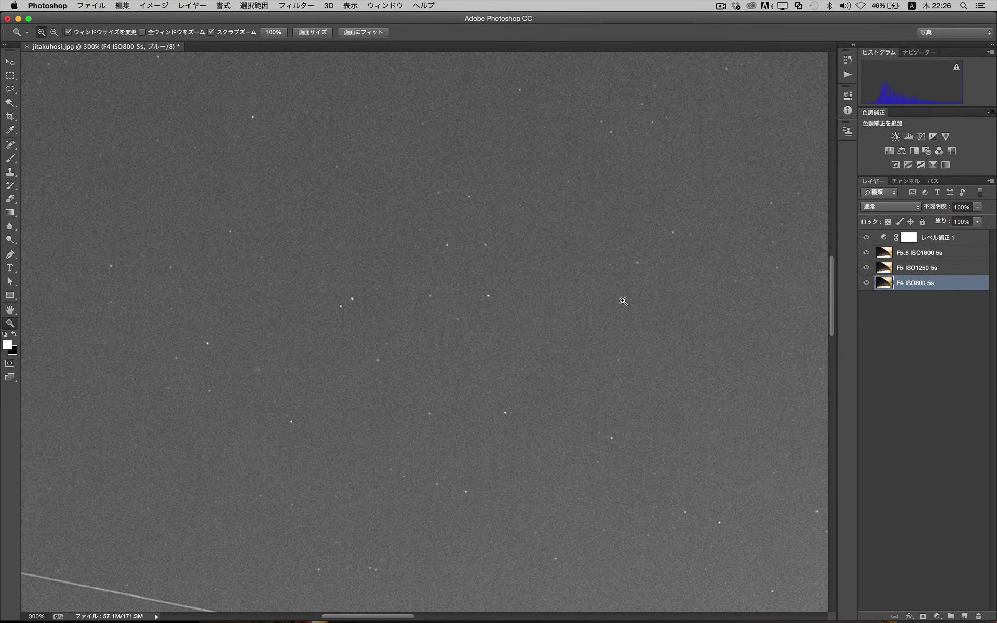
scroll(623, 301, "right", 5)
scroll(623, 302, "right", 12)
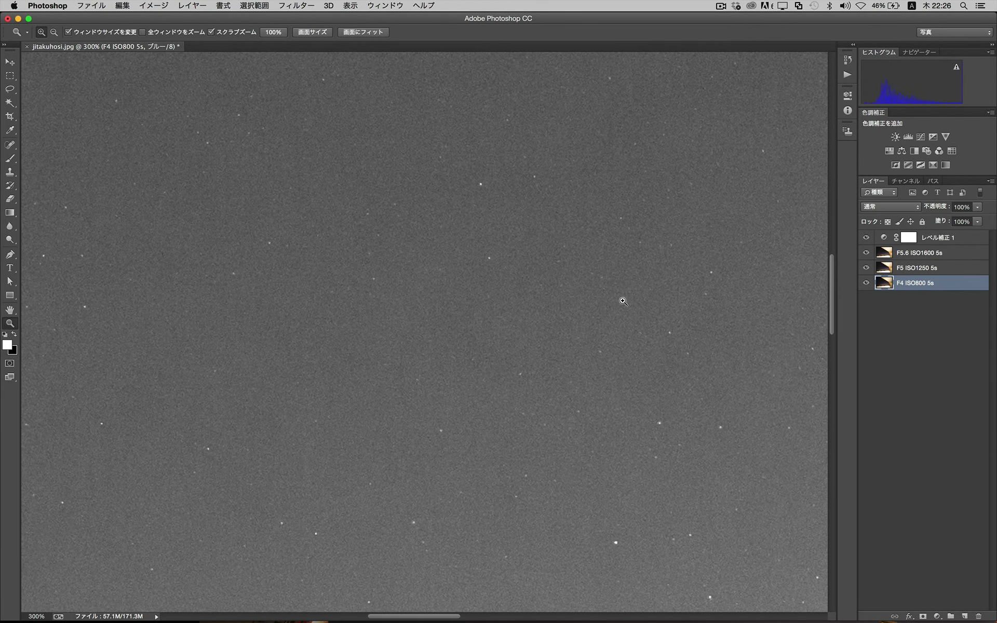
key("super+2")
key("alt+bracketright")
key("alt+bracketright")
scroll(623, 301, "up", 5)
scroll(703, 324, "right", 4)
scroll(704, 324, "down", 5)
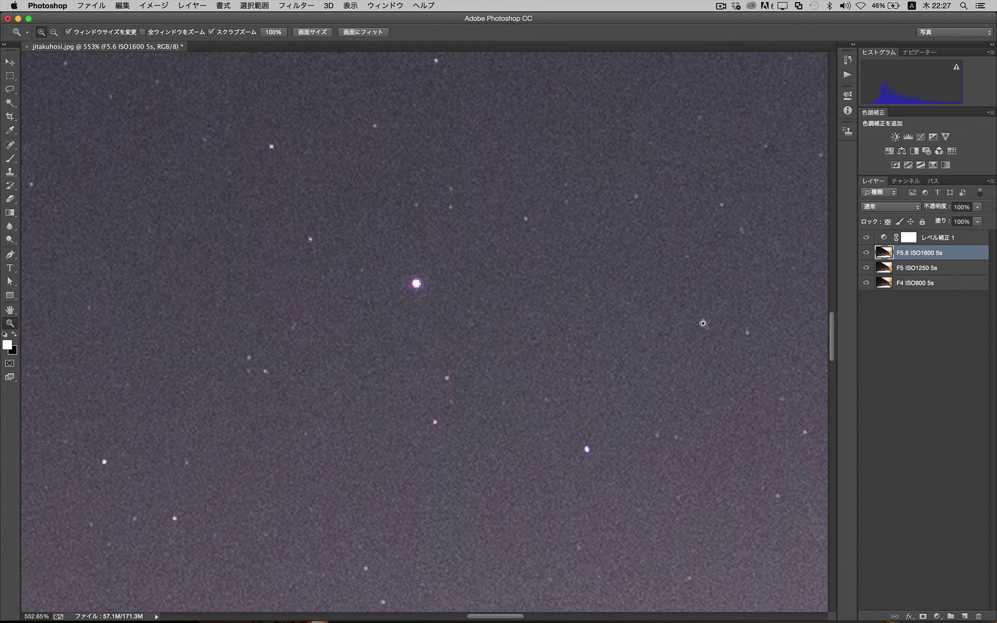
Step: Compare the colour fringing around the brightest star between F4 and F5.6 by hiding F5 and switching the F5.6 ISO1600 5s layer
left_click(866, 253)
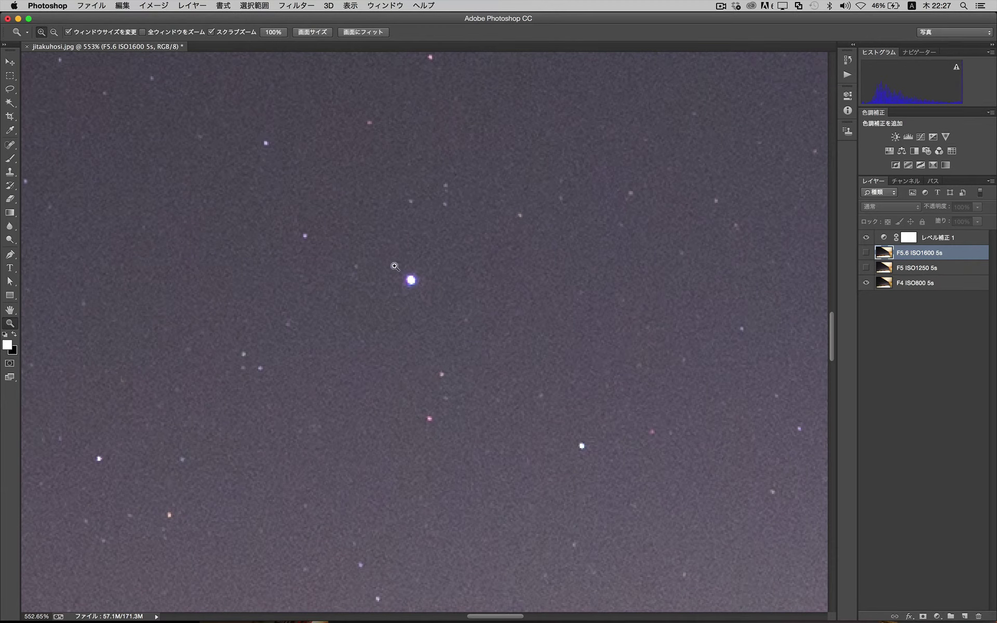
left_click(865, 253)
left_click(865, 252)
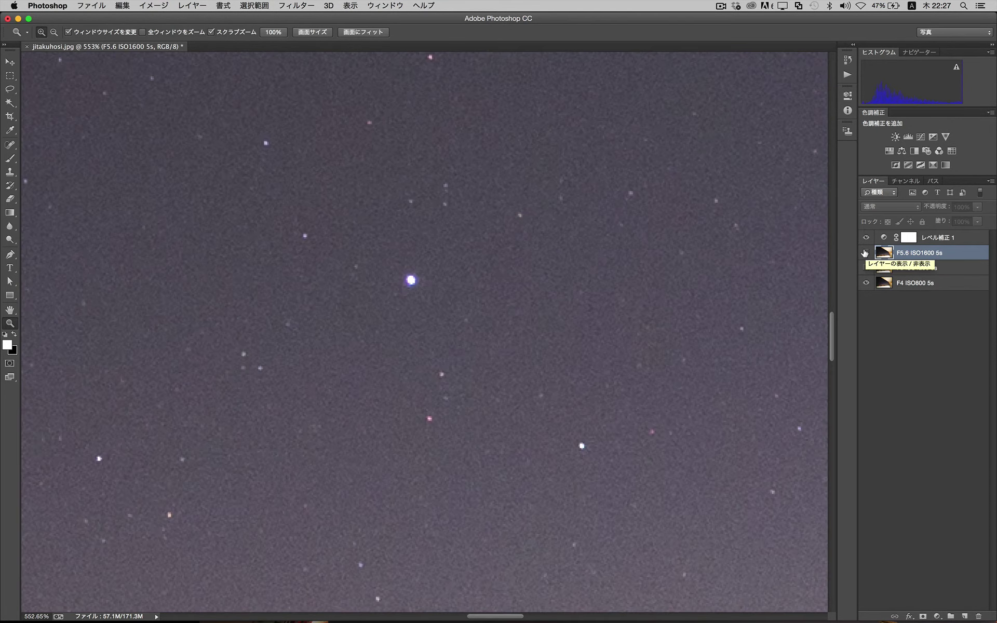
left_click(865, 253)
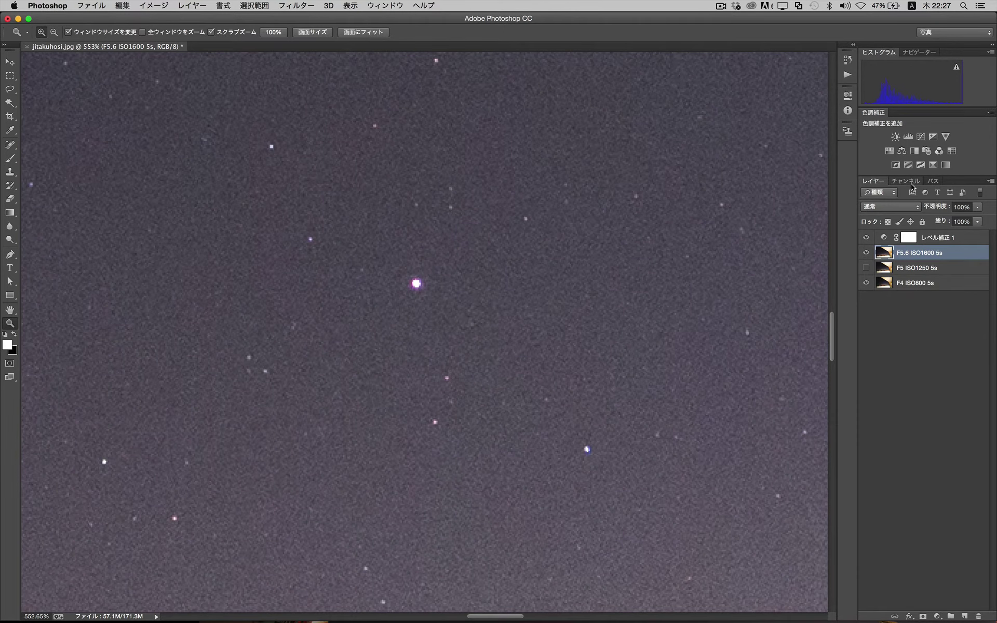
Step: Isolate the blue channel and compare the brightest star's halo with the F5.6 ISO1600 5s layer hidden and shown
left_click(911, 184)
left_click(901, 237)
left_click(881, 184)
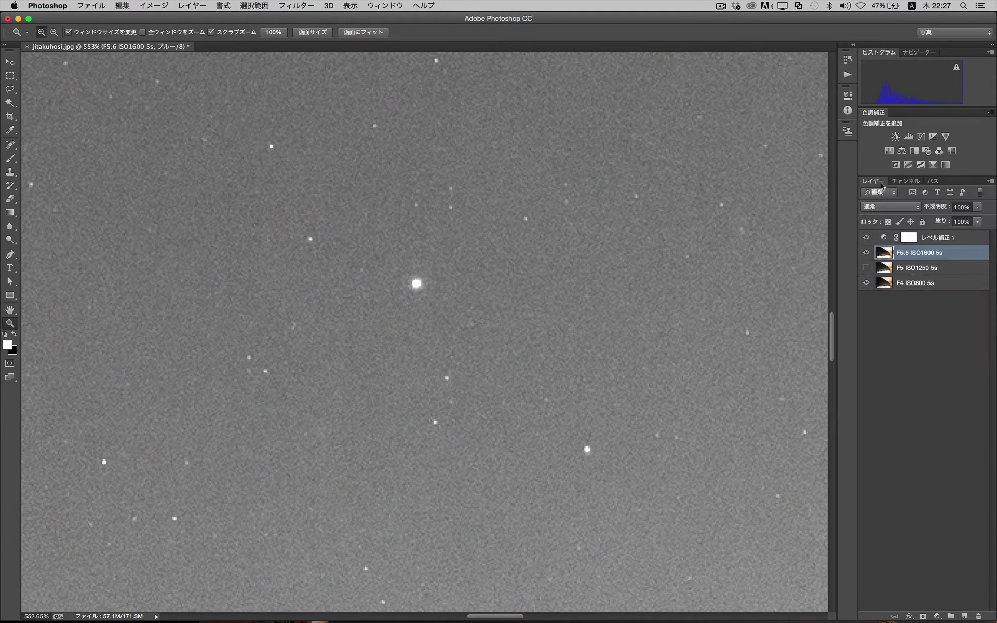
left_click(866, 253)
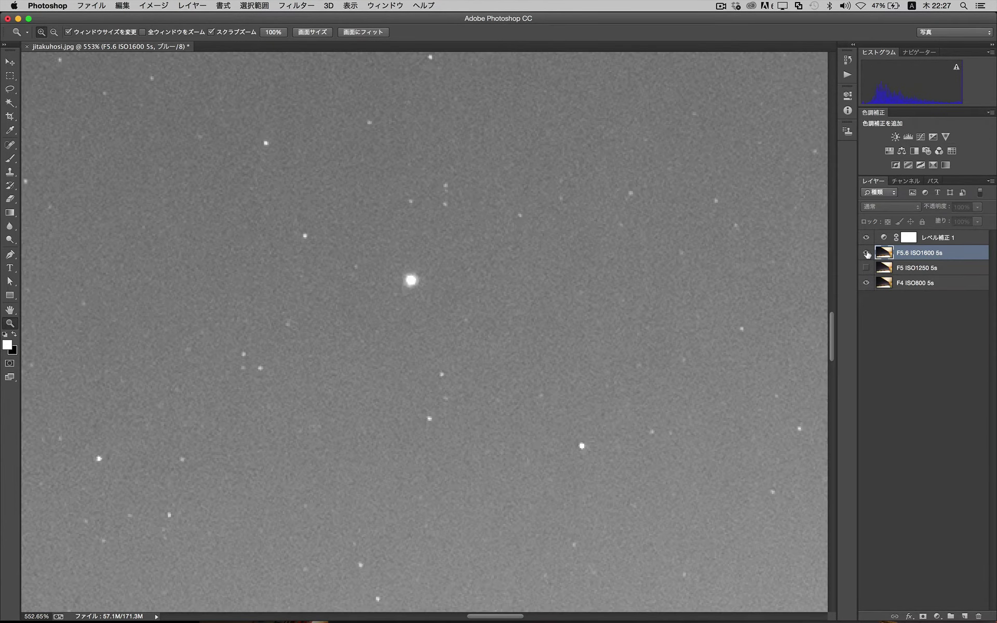
left_click(866, 254)
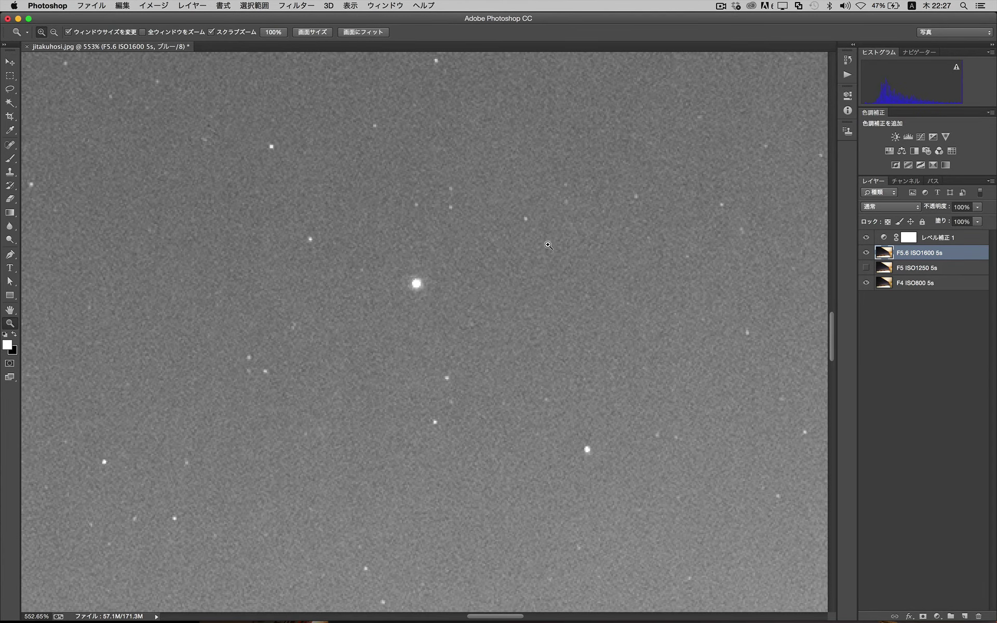
Step: Compare Orion's belt stars in the blue channel at 553% by switching the F5.6 ISO1600 5s layer off and on over F4
scroll(548, 245, "right", 10)
scroll(548, 245, "up", 3)
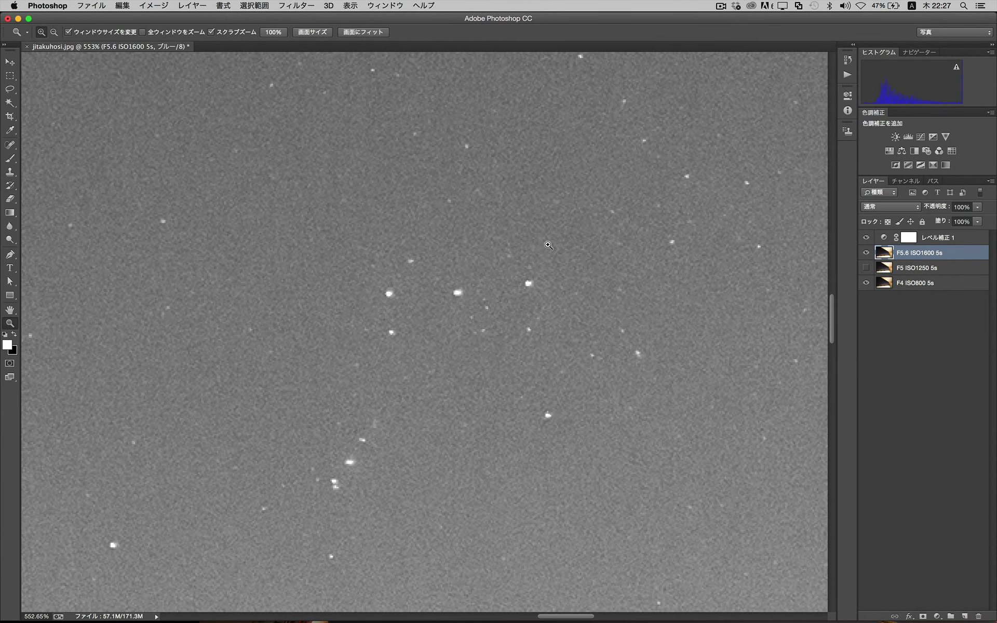
scroll(549, 246, "down", 3)
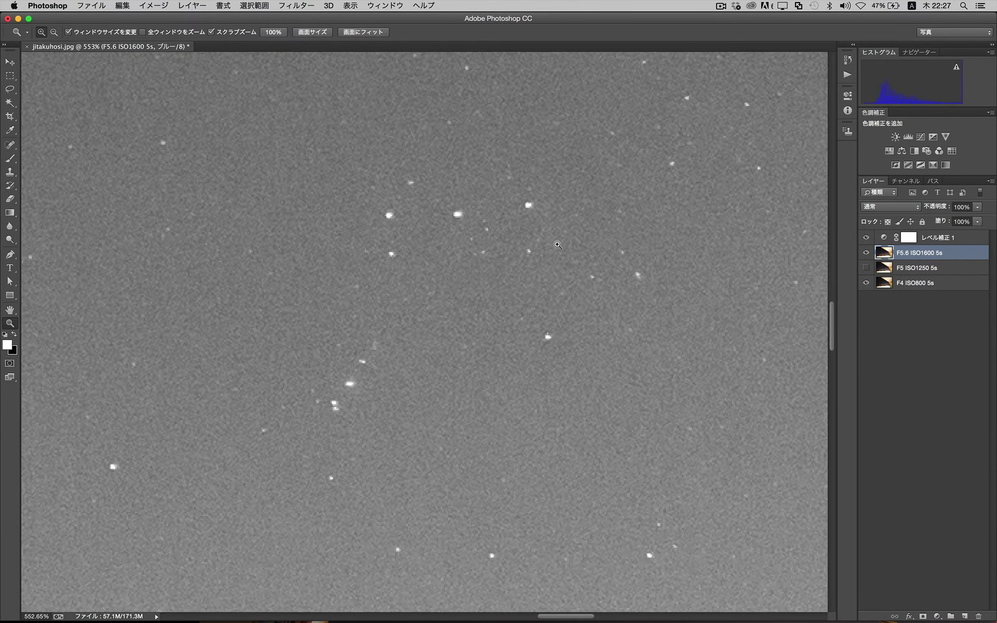
left_click(865, 252)
left_click(865, 253)
left_click(864, 252)
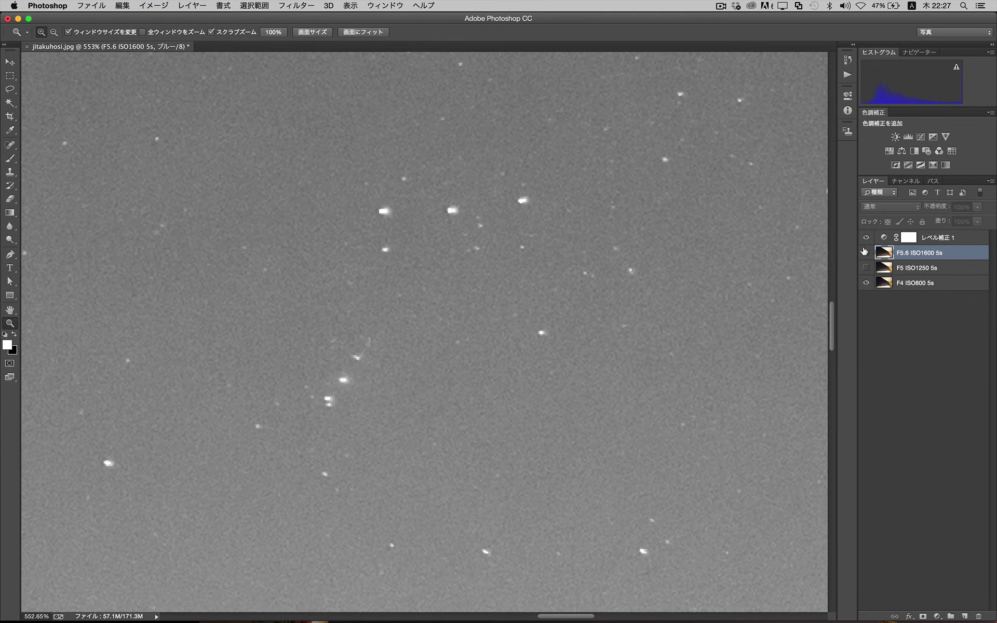
left_click(864, 252)
Step: Compare the blue-channel stars above Orion's belt near the roof edge by switching the F5.6 ISO1600 5s layer off and on
scroll(570, 267, "up", 9)
scroll(570, 268, "up", 7)
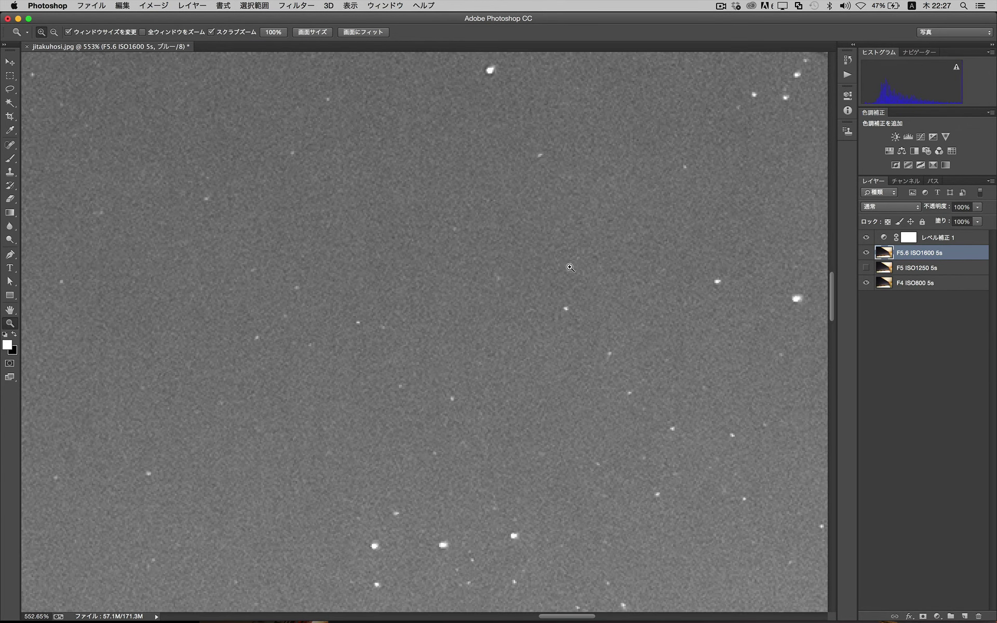
left_click(865, 252)
left_click(864, 252)
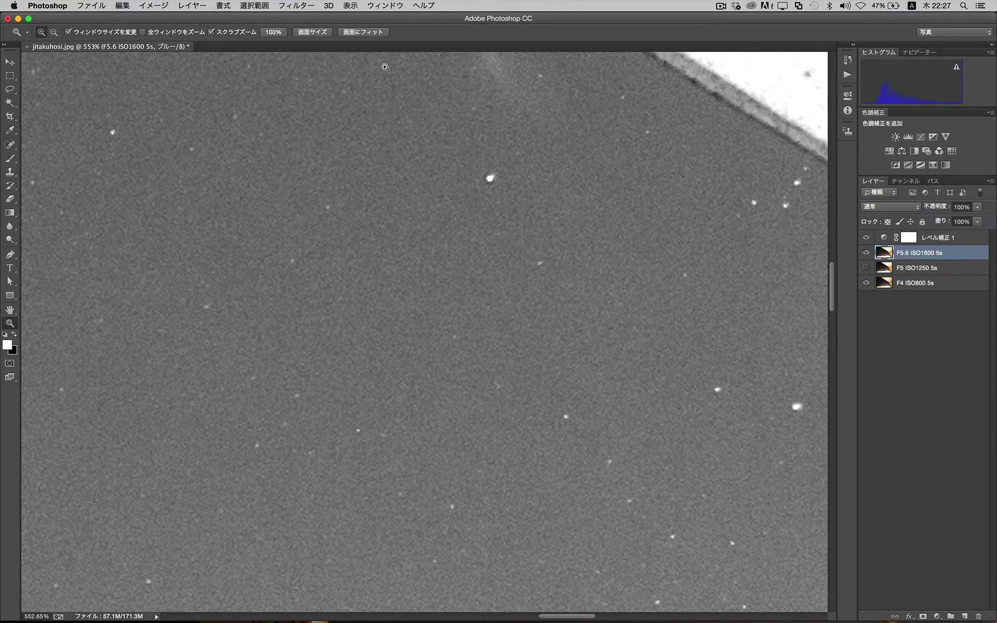
Step: View the whole blue-channel photo at 66.67% with the F5.6 ISO1600 5s and F5 ISO1250 5s layers hidden, leaving the F4 exposure
left_click(322, 34)
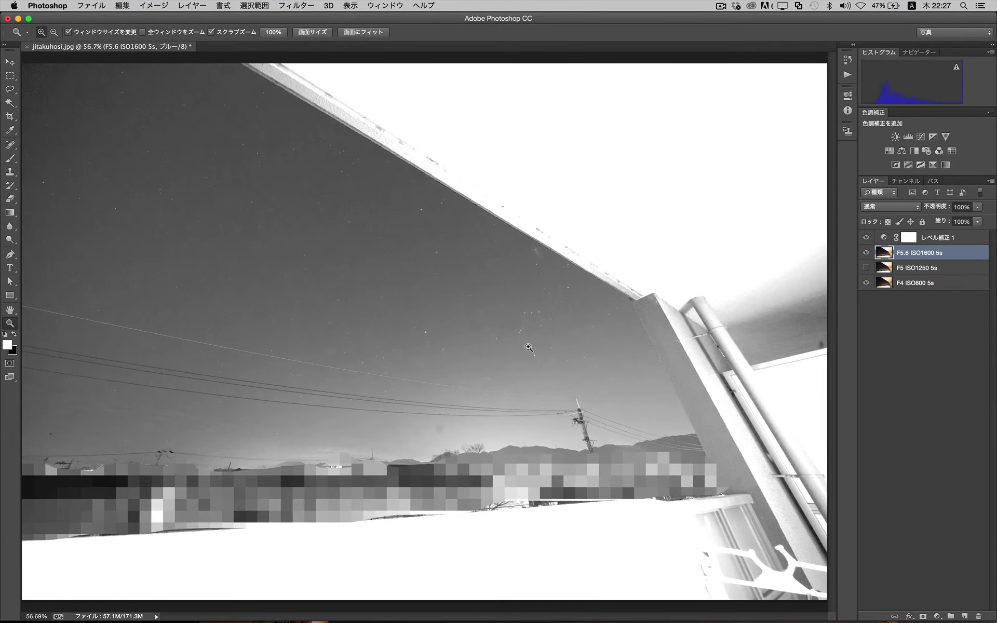
left_click(460, 299)
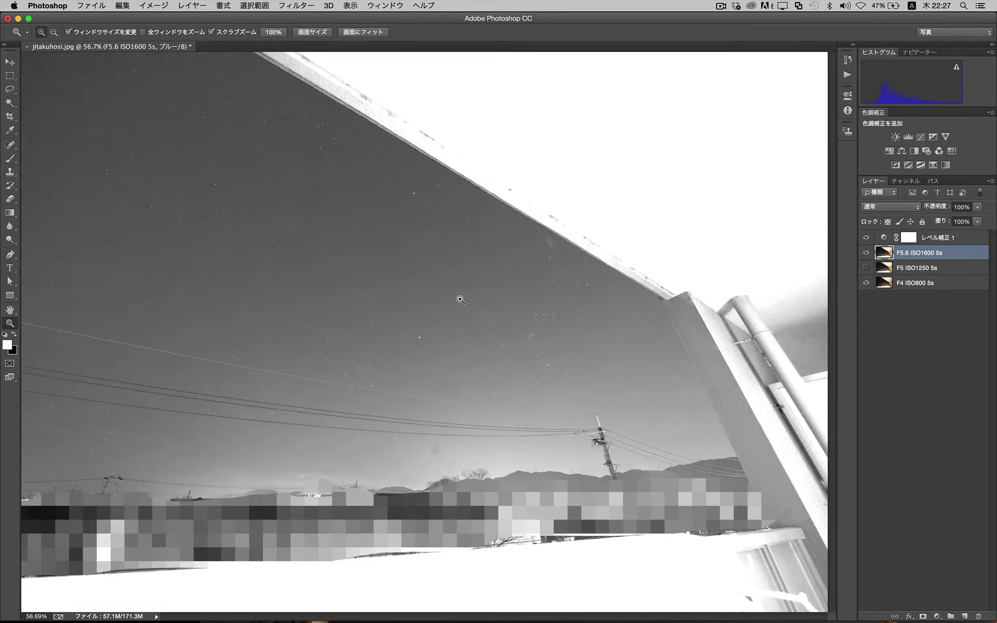
left_click(865, 268)
left_click(865, 268)
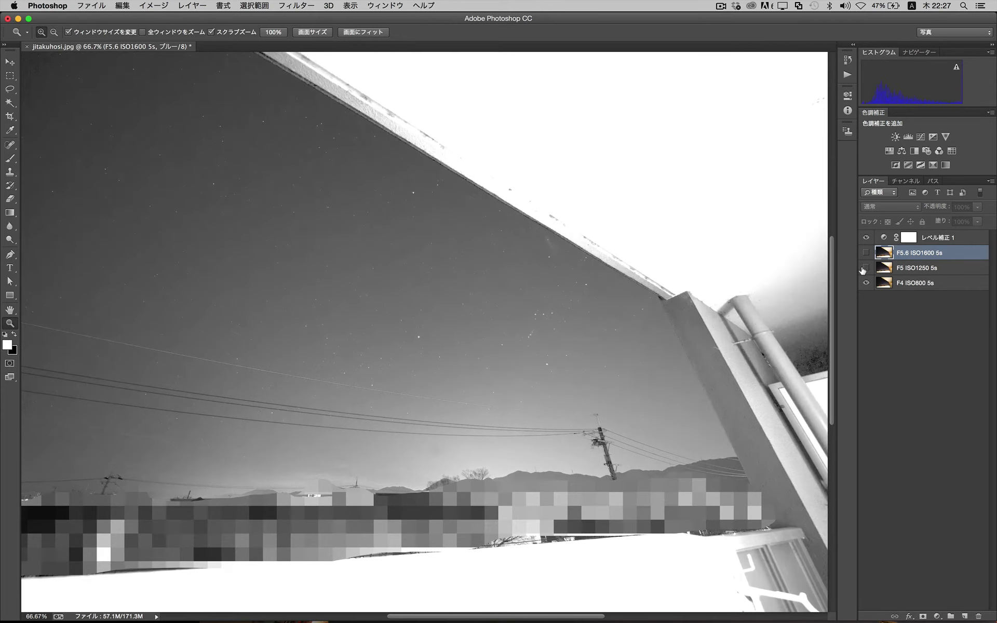
Step: Compare the blue-channel sky around Orion at 200% across F4, F5 and F5.6 by switching the F5 layer and showing the F5.6 layer
left_click(487, 324)
left_click(486, 324)
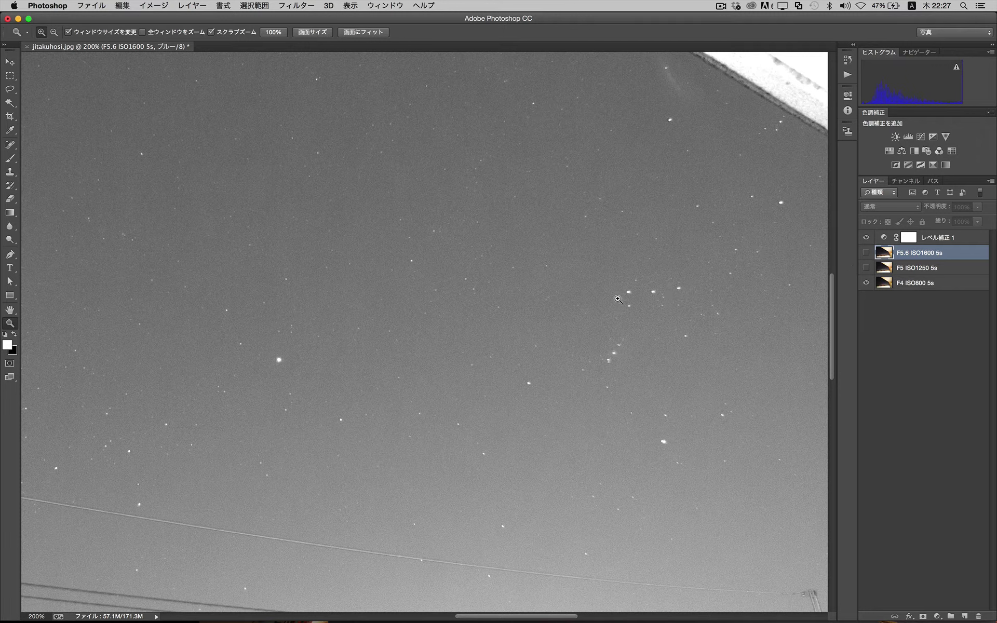
left_click(865, 267)
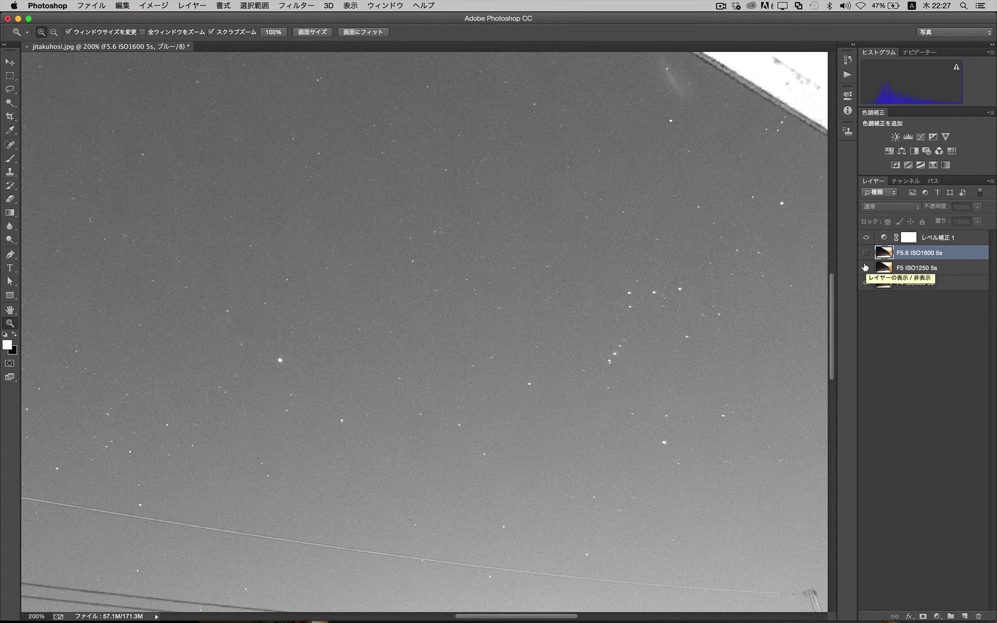
left_click(865, 268)
left_click(865, 267)
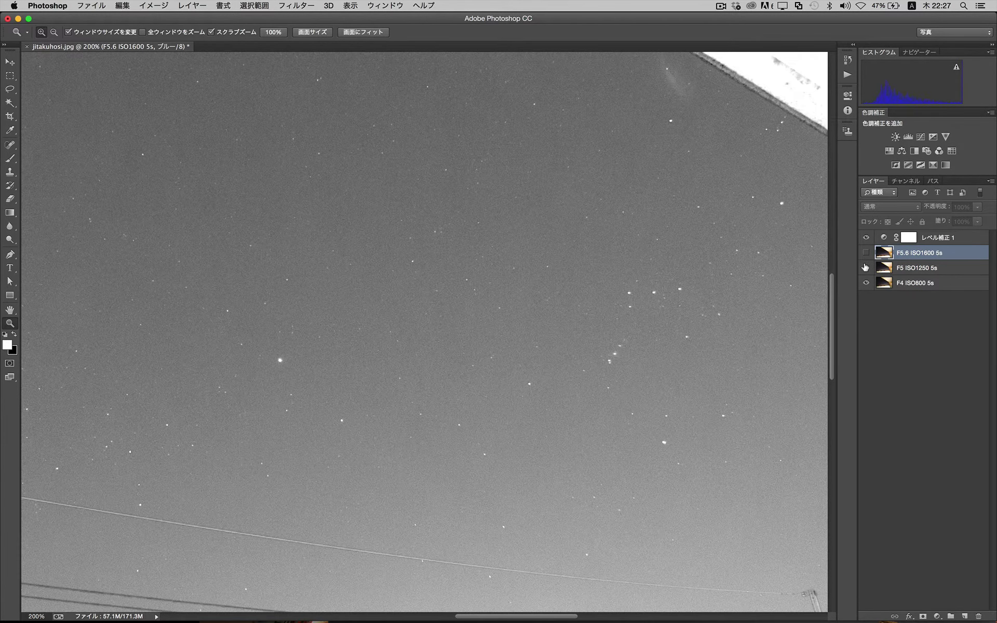
left_click(865, 253)
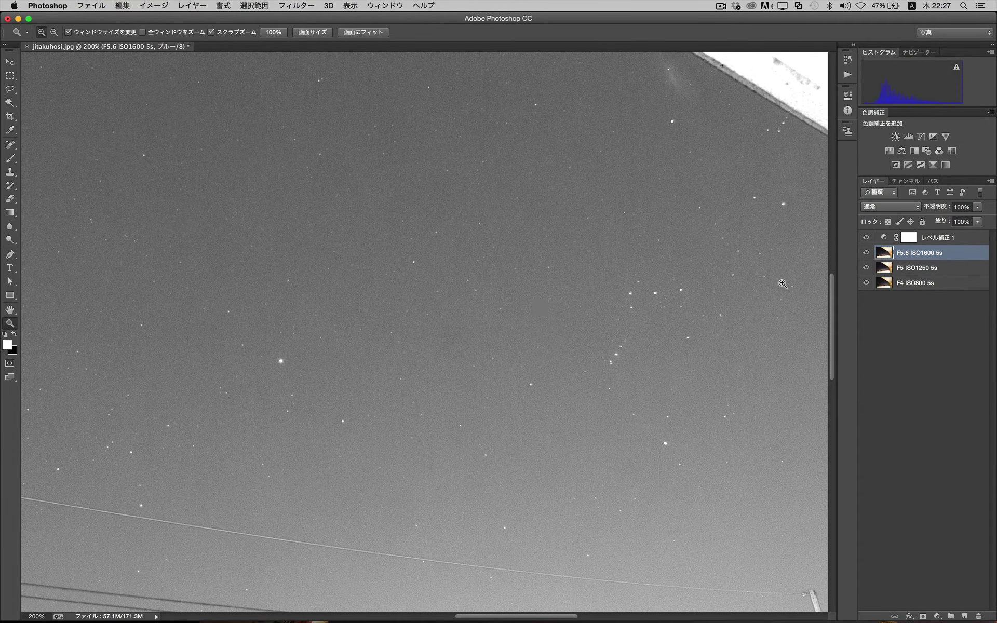
Step: Recheck the blue-channel stars at 200% from F4 back up to F5.6 by showing the F5 ISO1250 5s and F5.6 ISO1600 5s layers in turn
left_click(862, 253)
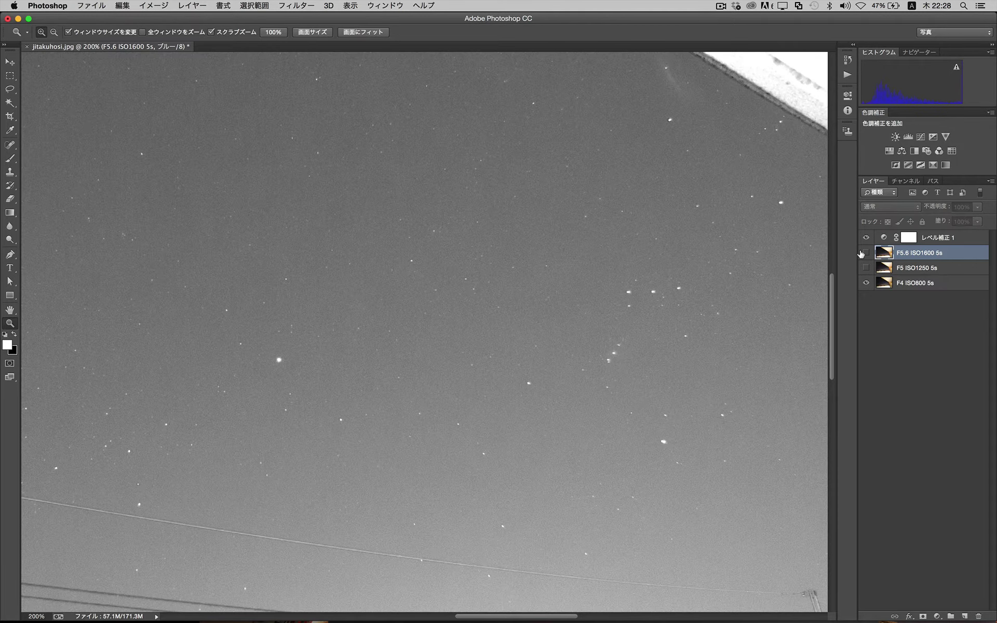
left_click(864, 267)
left_click(864, 253)
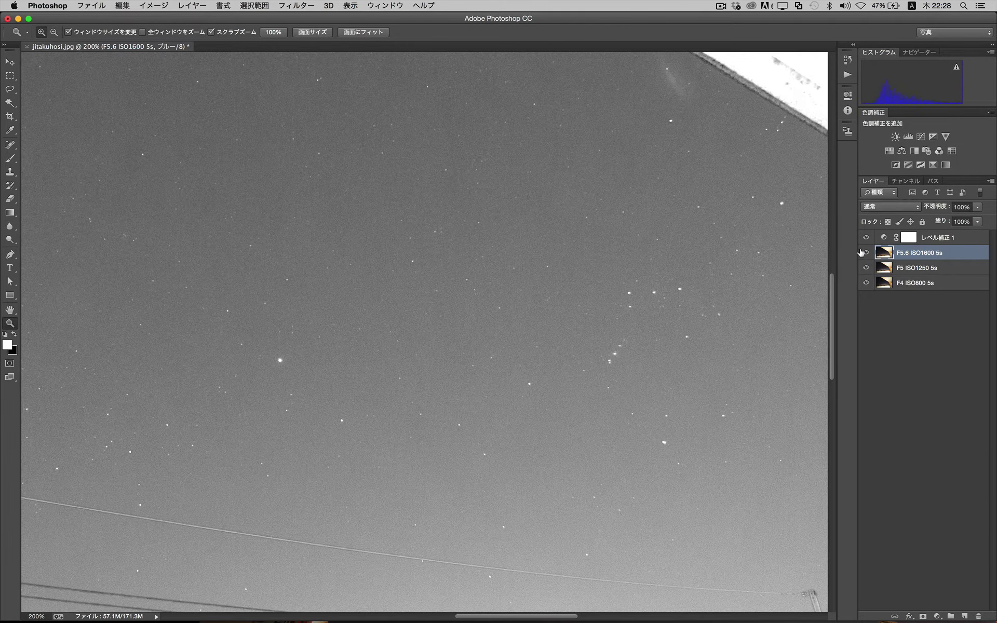
Step: Restore the full-colour RGB composite view and return to the list of layers
left_click(902, 182)
left_click(897, 193)
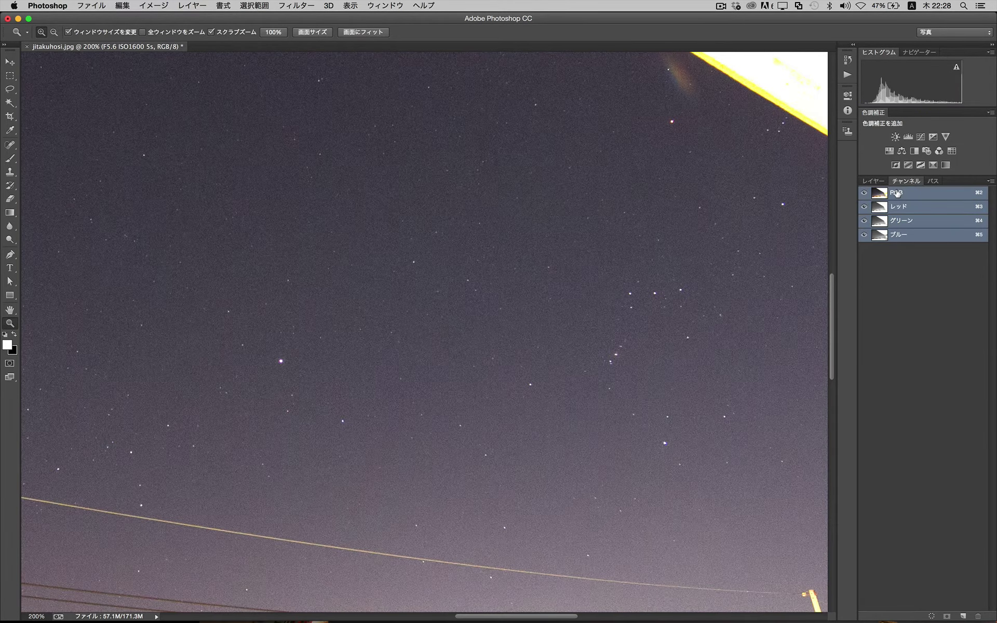
left_click(875, 182)
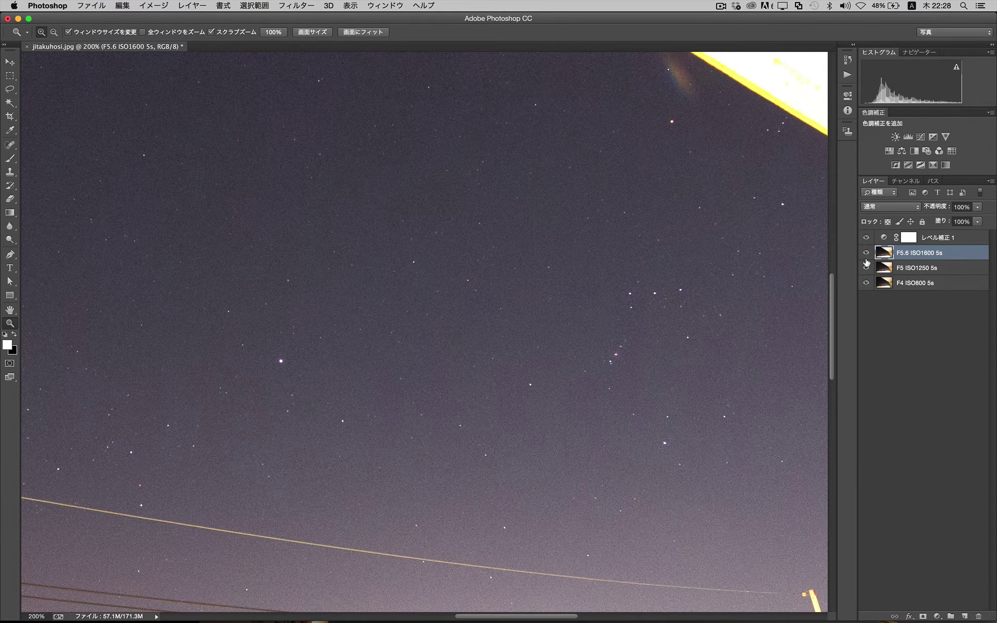
Step: Hide the F5.6 ISO1600 5s layer and compare F5 with F4 on the whole full-colour photo by switching the F5 ISO1250 5s layer
left_click(865, 254)
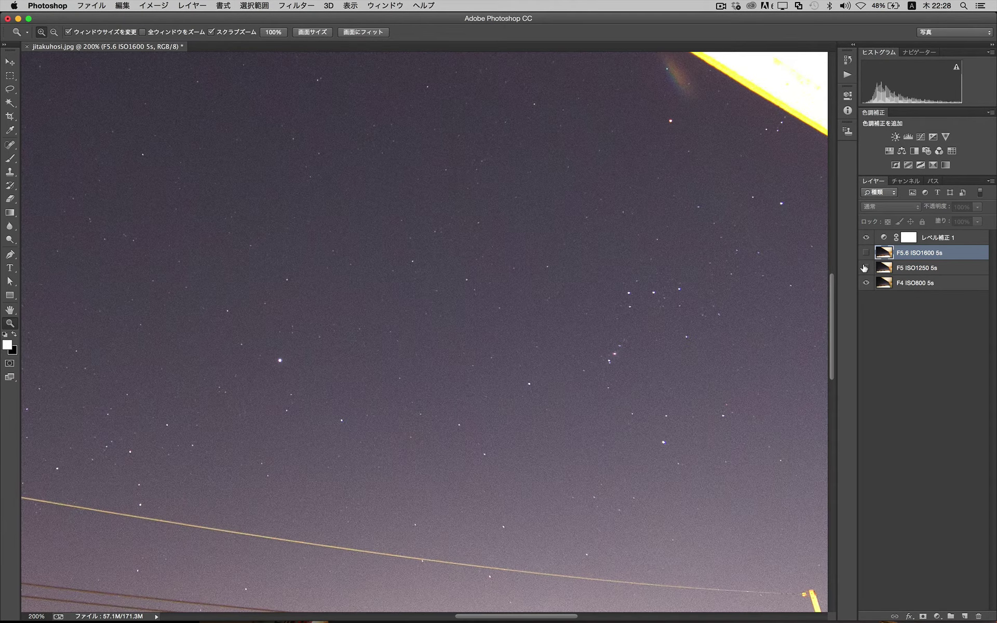
left_click(864, 268)
left_click(316, 33)
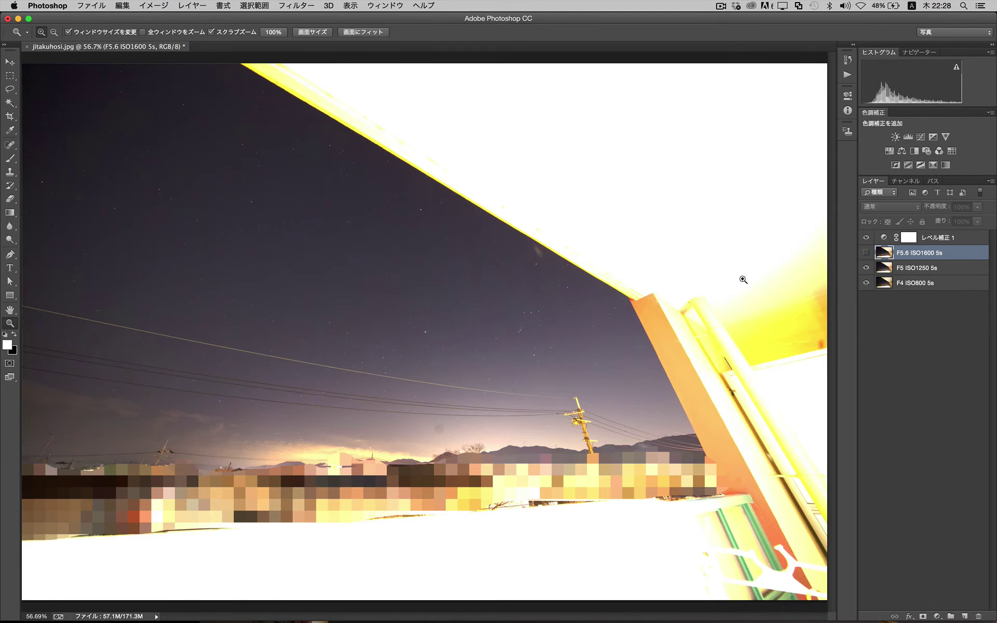
left_click(866, 268)
left_click(865, 268)
Step: Compare the full-colour stars around Orion at 200% by switching the F5 ISO1250 5s layer off and on over F4
left_click_drag(522, 328, 523, 329)
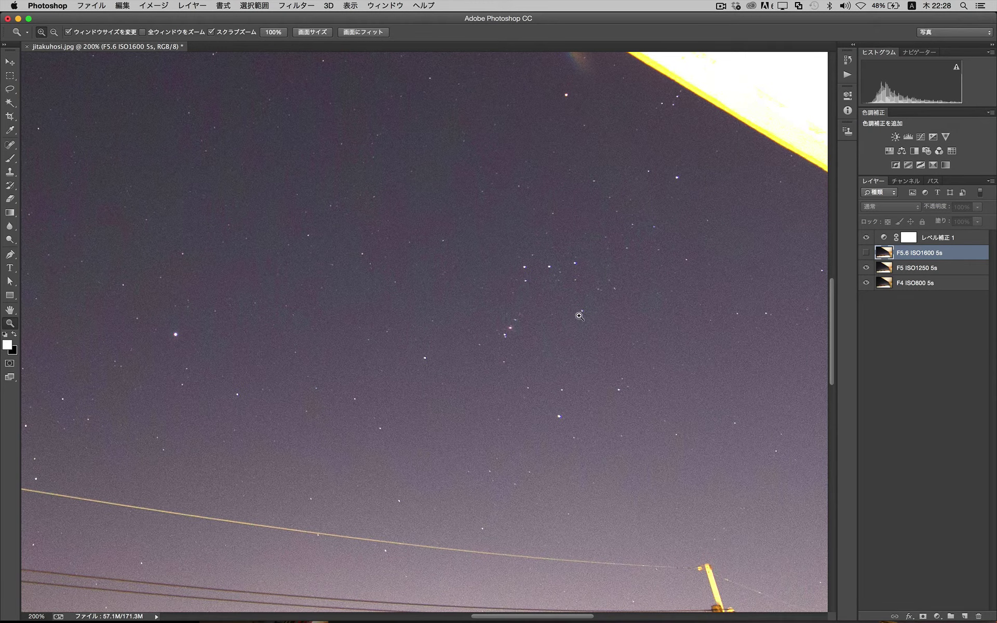
left_click(866, 267)
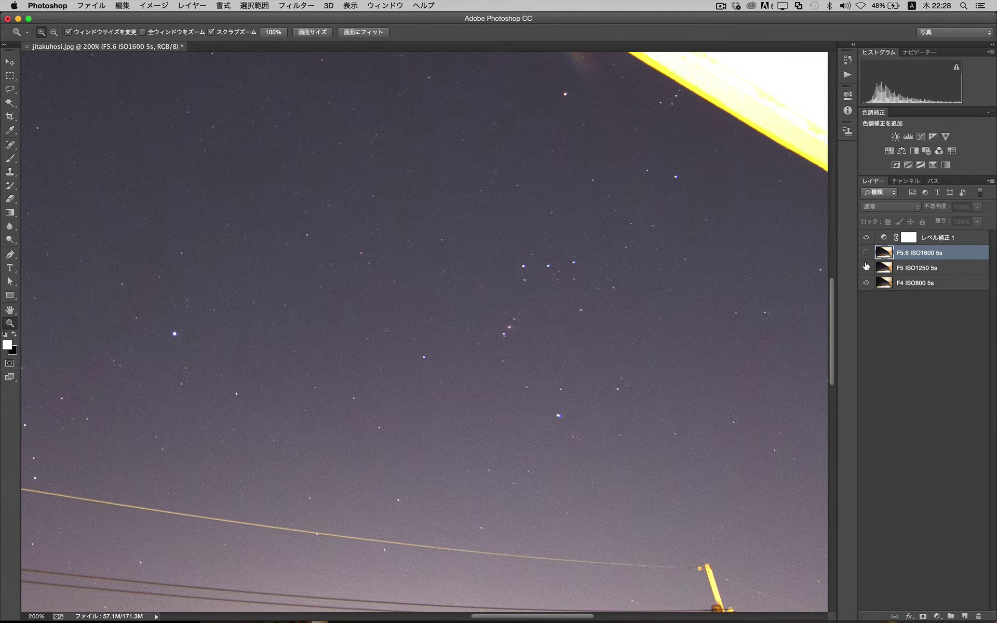
left_click(865, 266)
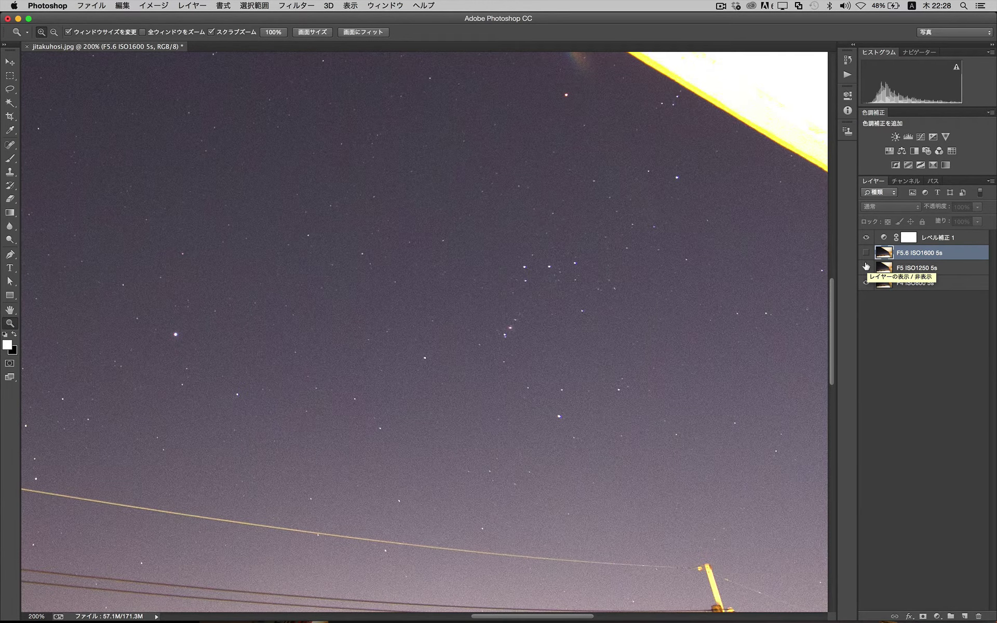
Step: Select the F5 ISO1250 5s layer and compare Orion in F5 and F5.6 by switching the F5.6 ISO1600 5s layer, leaving it shown
left_click(906, 267)
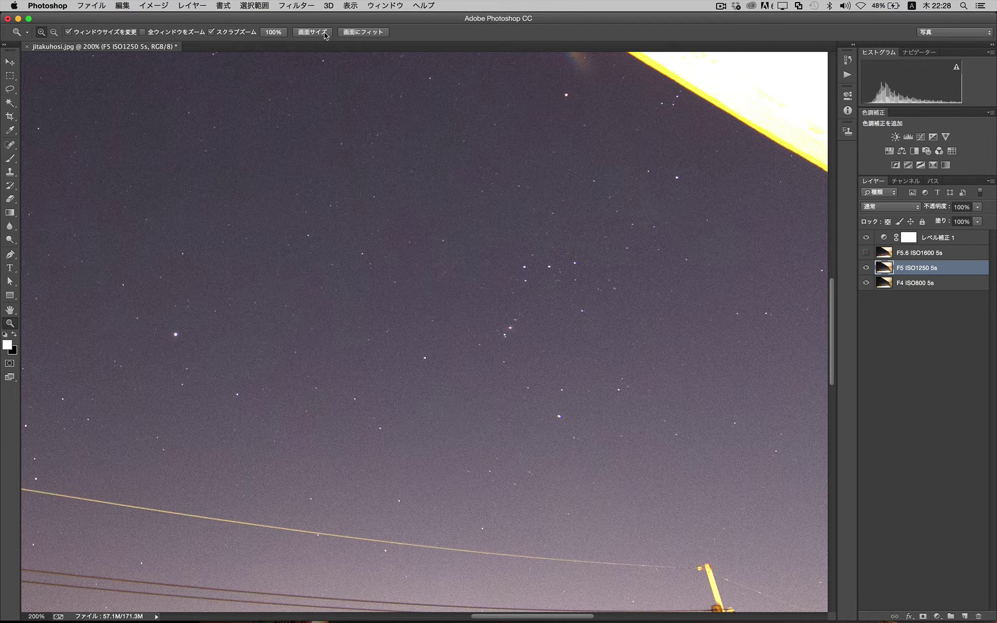
left_click(861, 249)
left_click(861, 248)
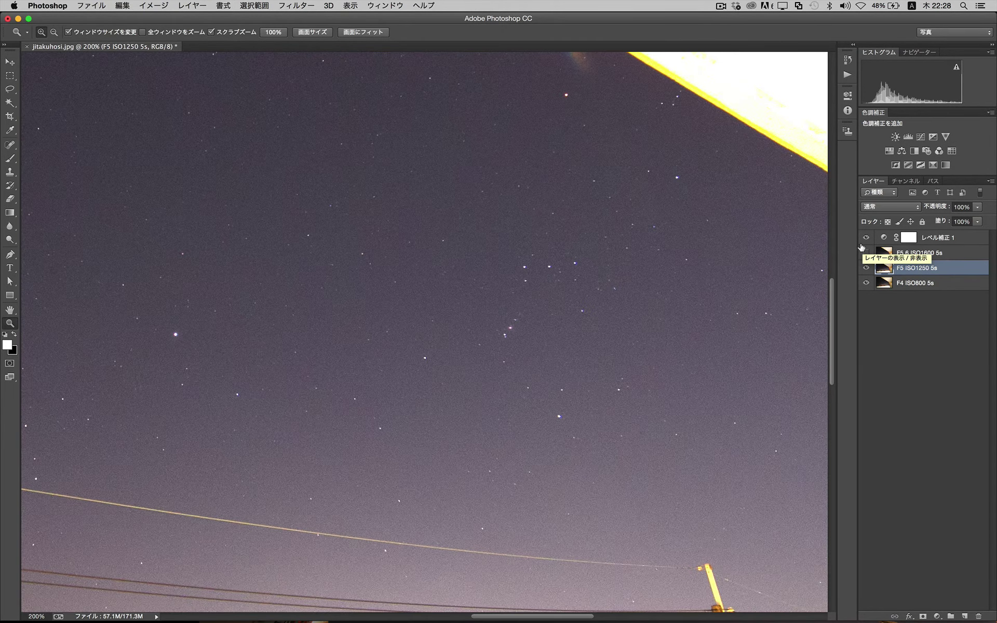
left_click(861, 249)
Step: Examine the F5.6 stars in full colour at 200% from Orion past the power lines to the photo's dark upper-left sky
scroll(510, 309, "down", 5)
scroll(510, 308, "left", 5)
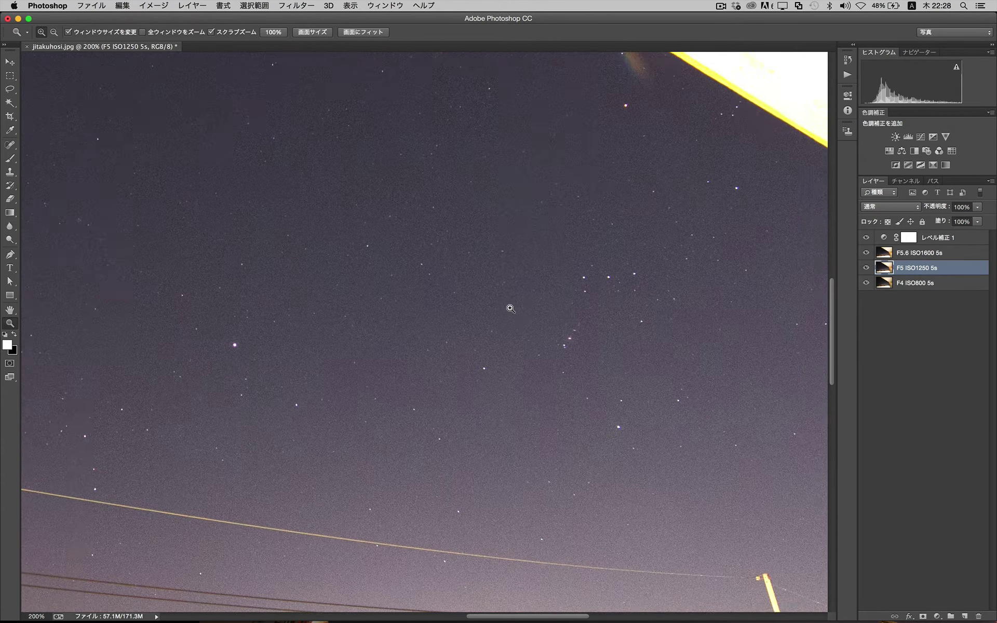
scroll(510, 309, "down", 5)
scroll(510, 309, "left", 5)
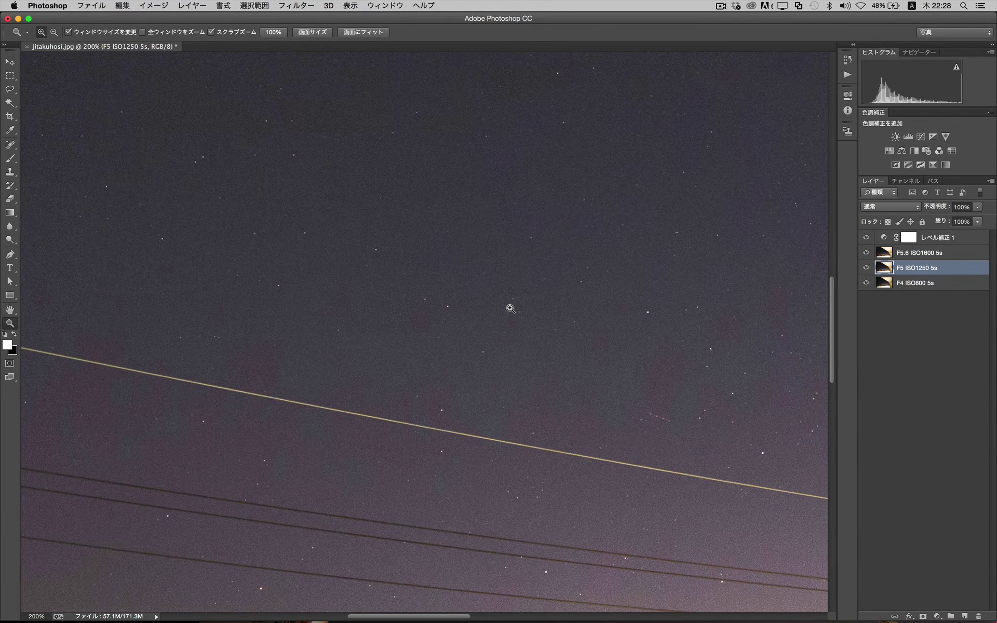
right_click(510, 308)
left_click(557, 30)
scroll(426, 170, "up", 5)
scroll(426, 170, "left", 3)
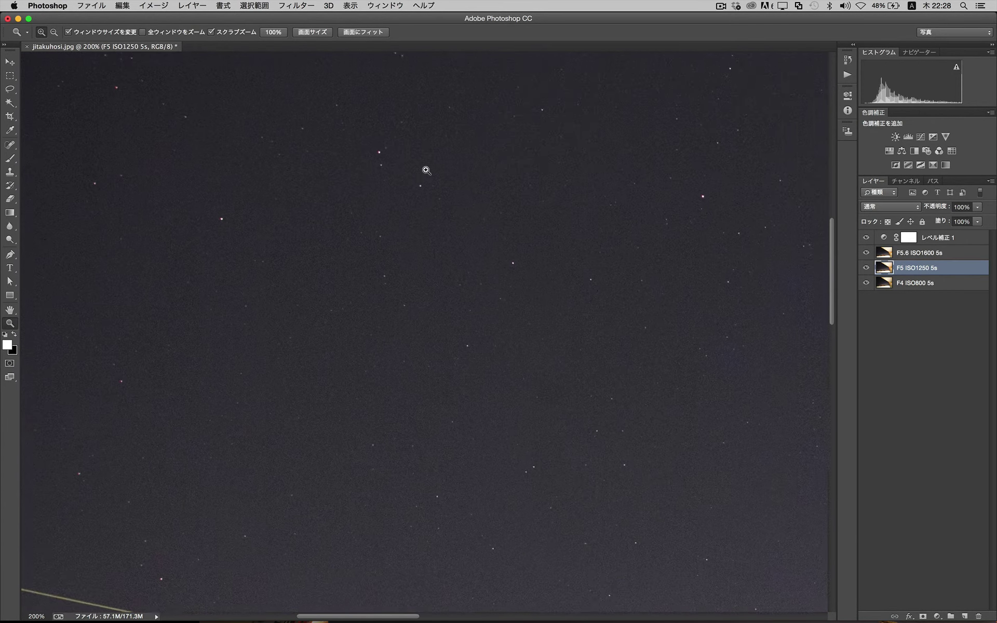
scroll(427, 170, "up", 5)
scroll(426, 170, "left", 3)
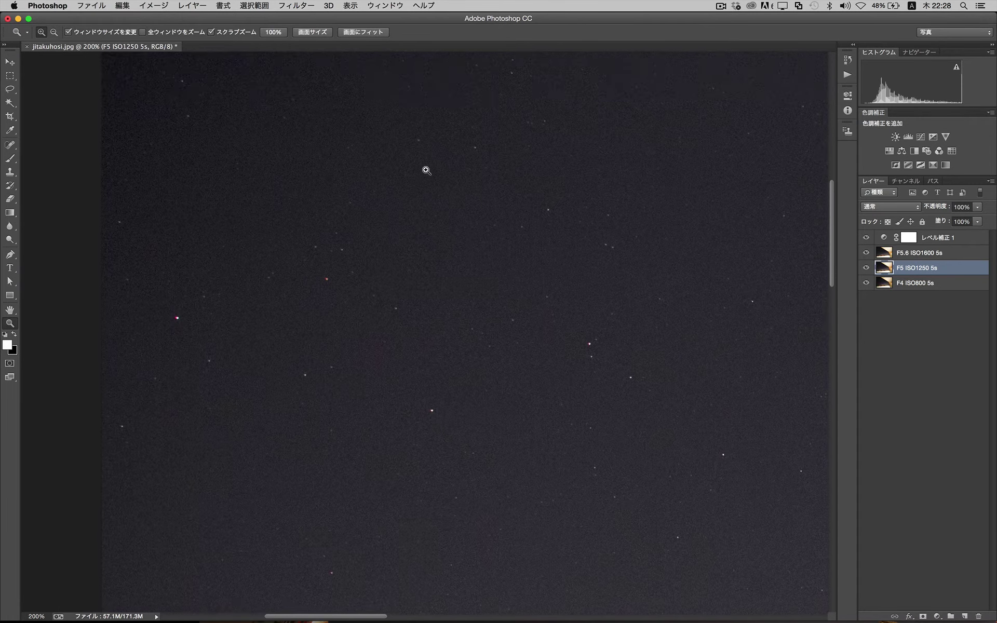
scroll(426, 171, "up", 3)
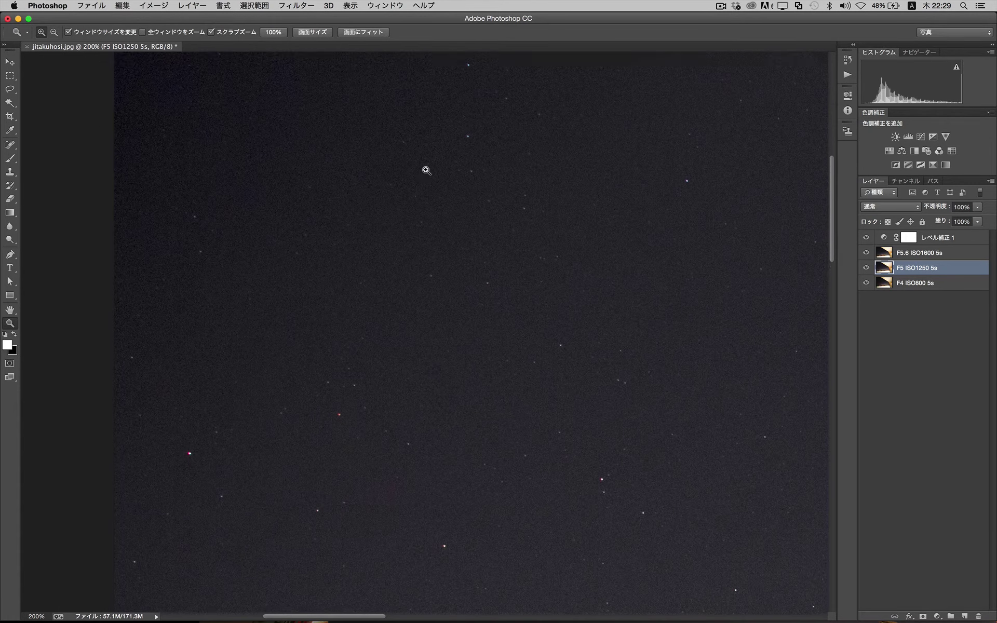
Step: Inspect the stars in the photo's upper-left corner at 300% for colour fringing in the F5.6 exposure
left_click(281, 217)
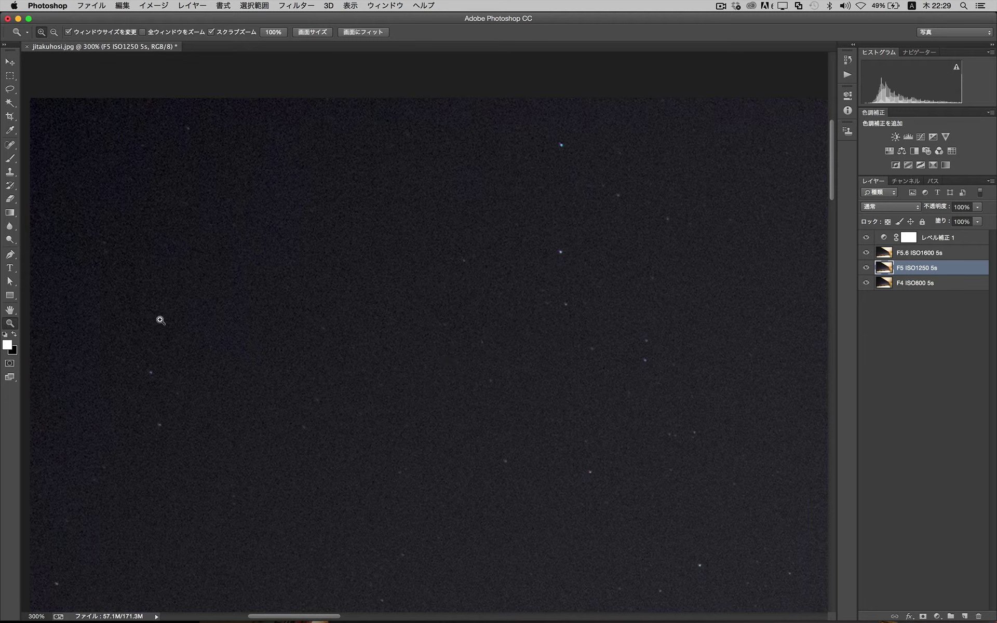
scroll(147, 391, "down", 5)
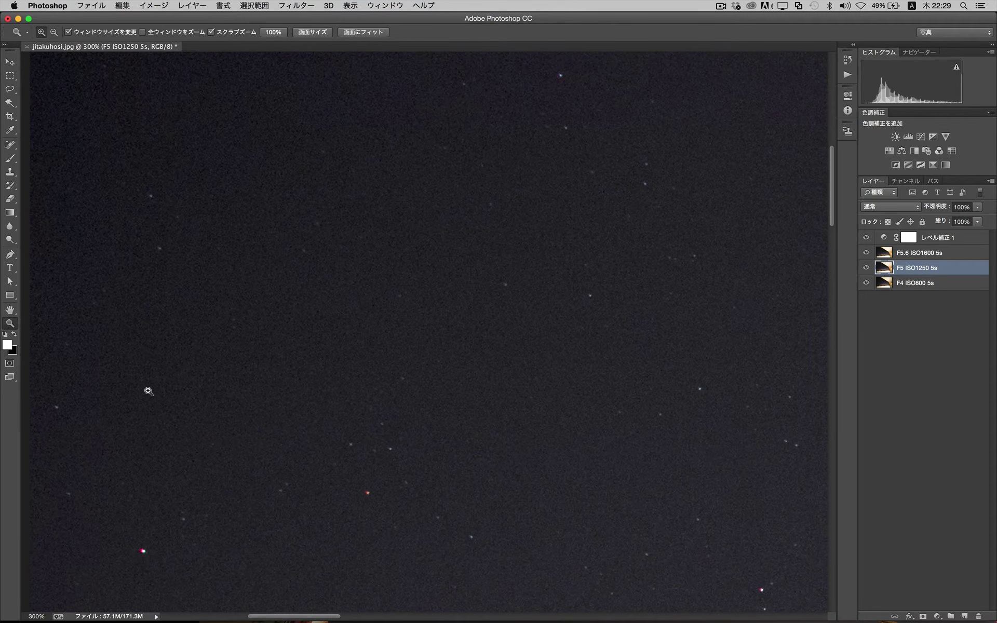
right_click(148, 391)
scroll(231, 328, "up", 2)
scroll(230, 299, "up", 4)
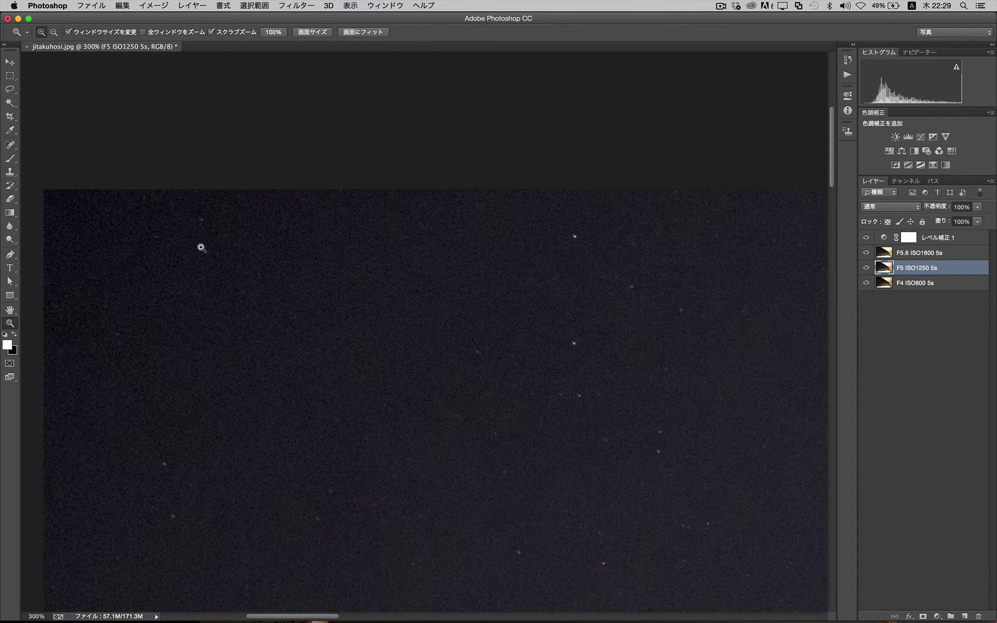
scroll(269, 326, "down", 3)
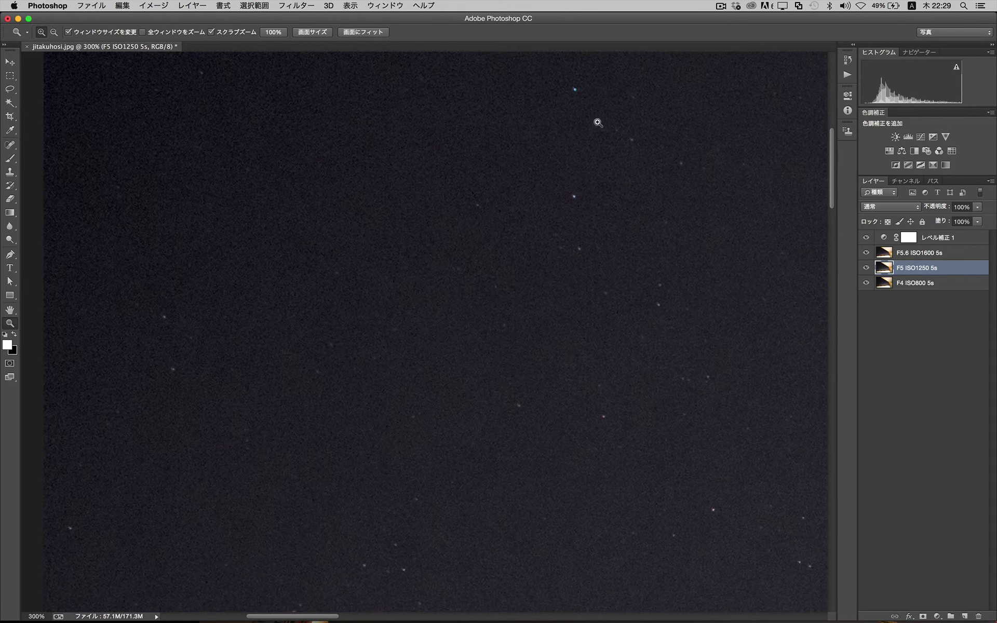
scroll(239, 386, "down", 5)
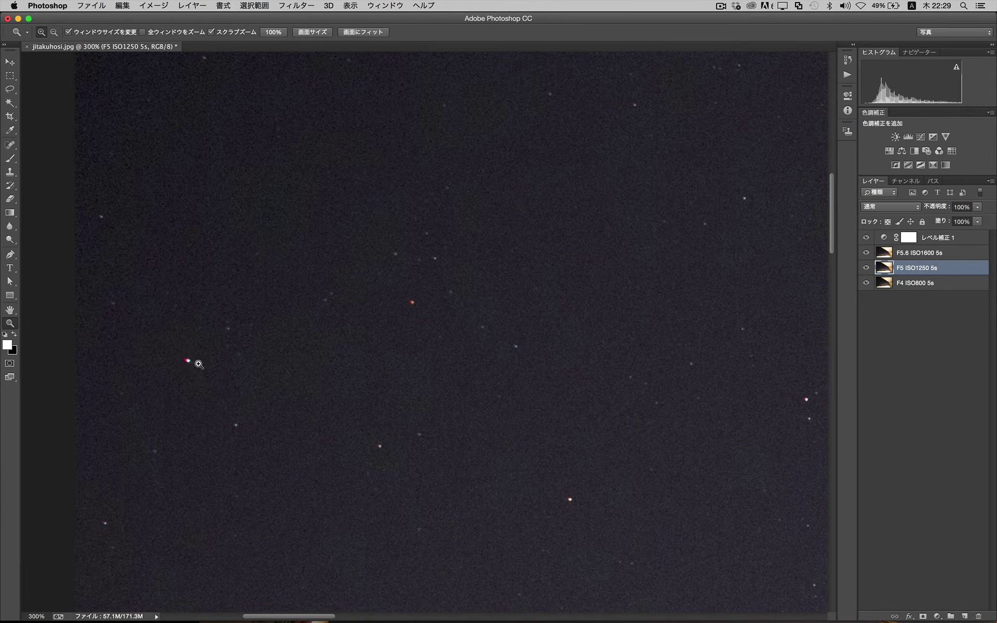
scroll(436, 284, "up", 3)
scroll(426, 380, "up", 5)
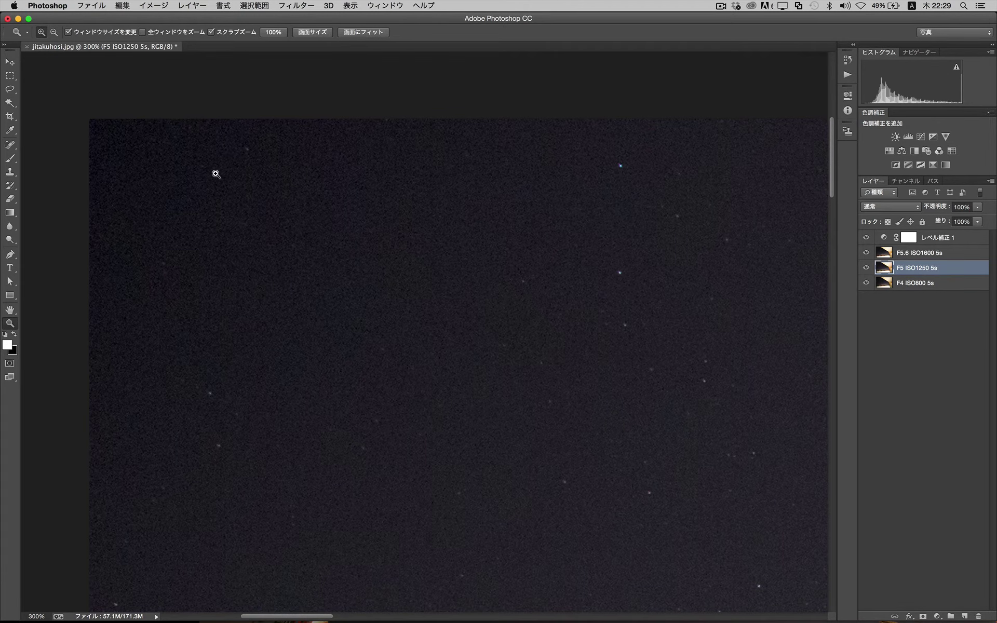
Step: Examine how the F5.6 stars change at 300% from the photo's upper-left corner across the sky past the roof edge to Orion
scroll(304, 198, "down", 5)
scroll(303, 198, "right", 5)
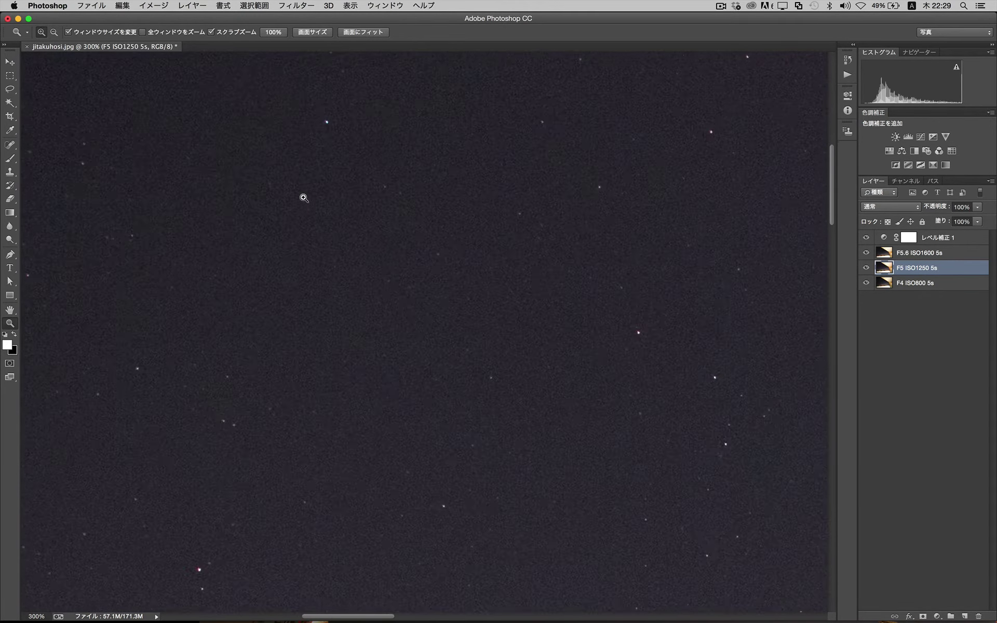
right_click(303, 197)
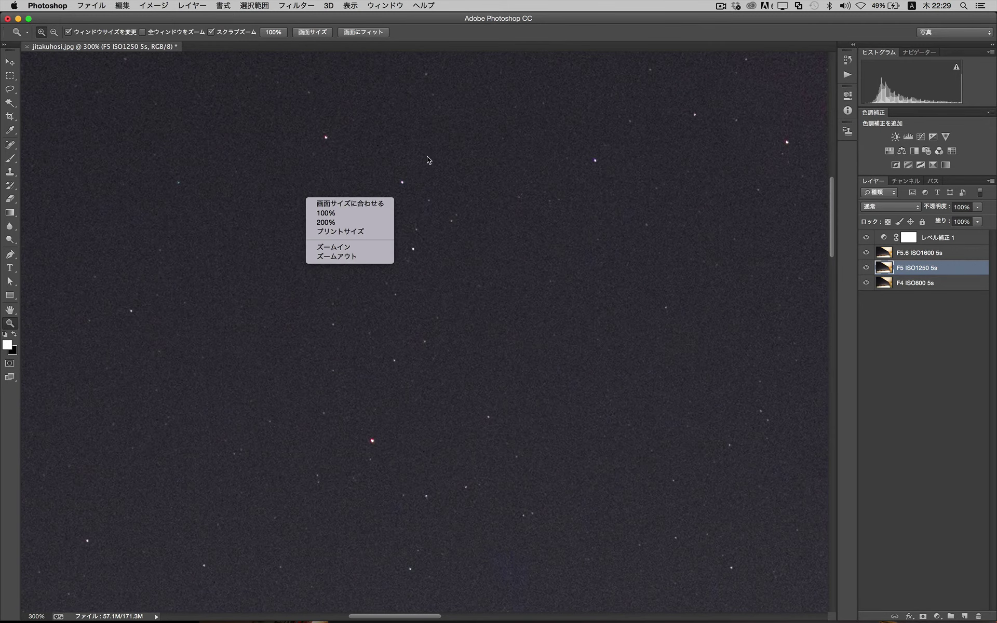
left_click(576, 33)
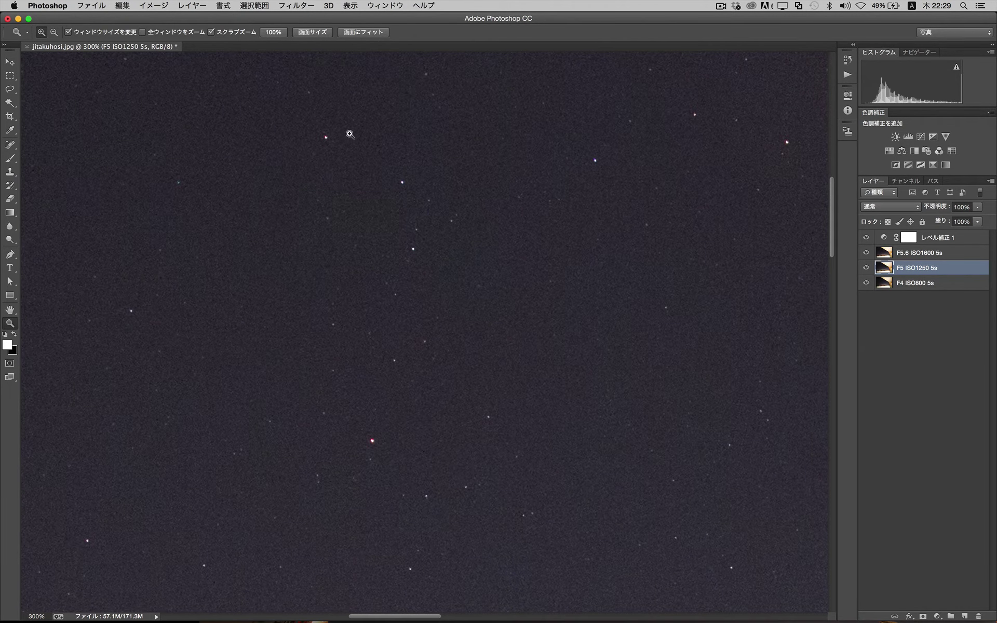
scroll(470, 319, "right", 10)
scroll(470, 319, "down", 5)
scroll(470, 319, "right", 5)
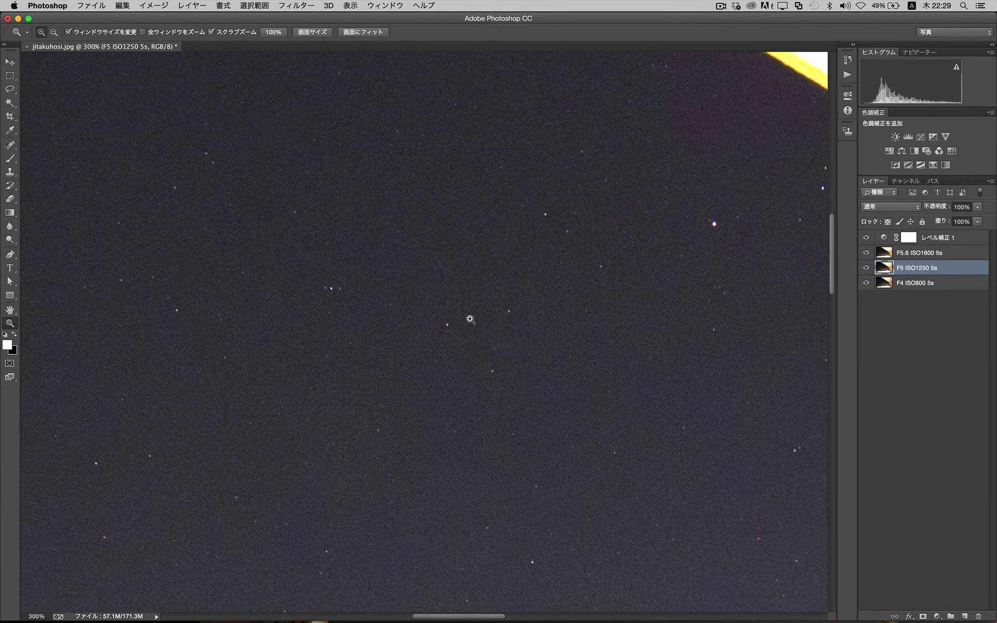
scroll(470, 320, "down", 5)
right_click(471, 320)
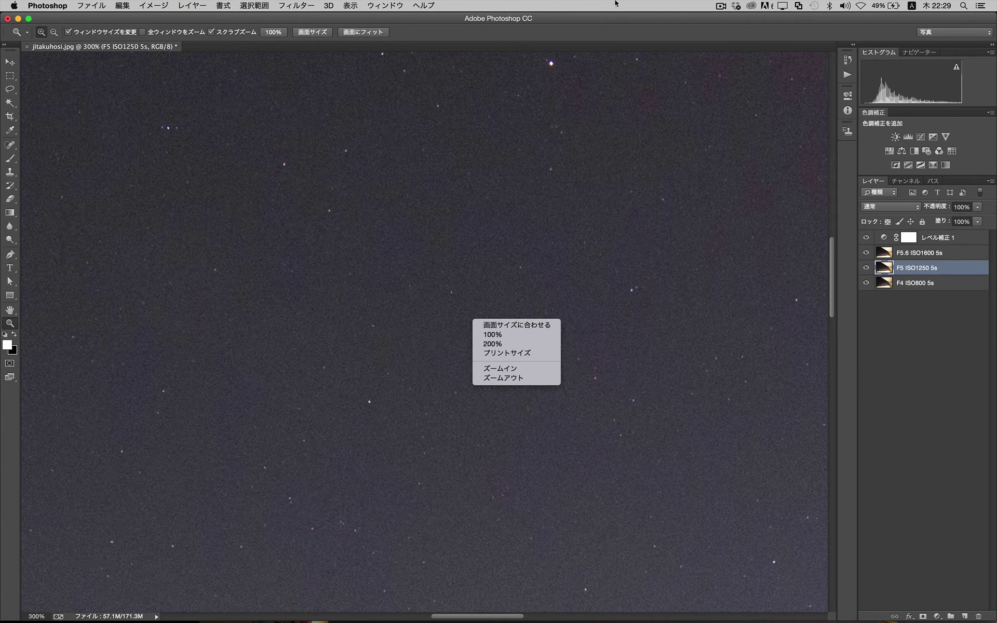
left_click(623, 236)
scroll(639, 228, "right", 10)
right_click(643, 236)
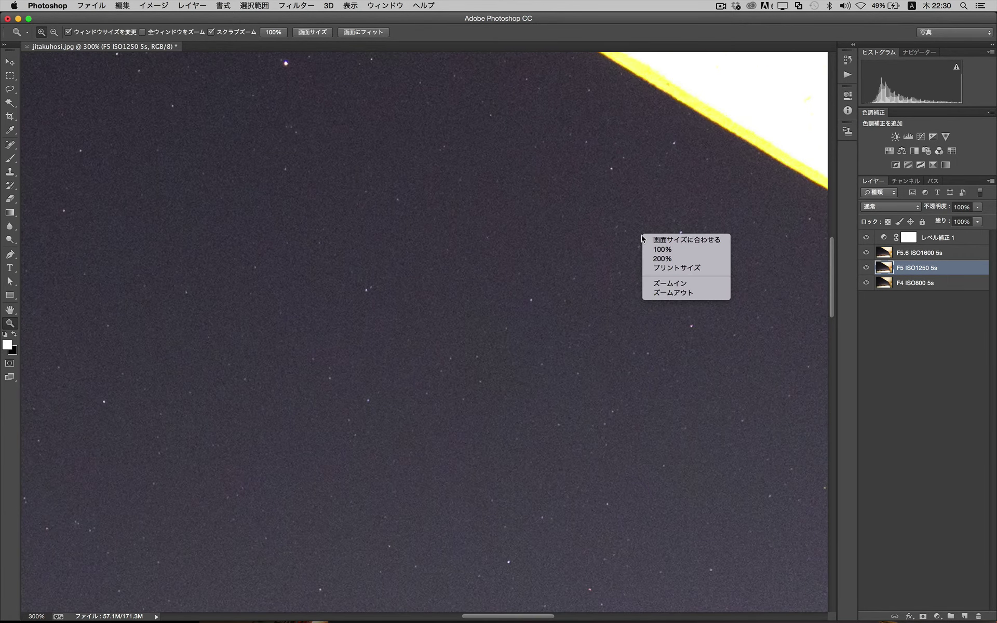
left_click(556, 270)
scroll(553, 269, "down", 6)
scroll(555, 274, "right", 5)
scroll(832, 323, "up", 3)
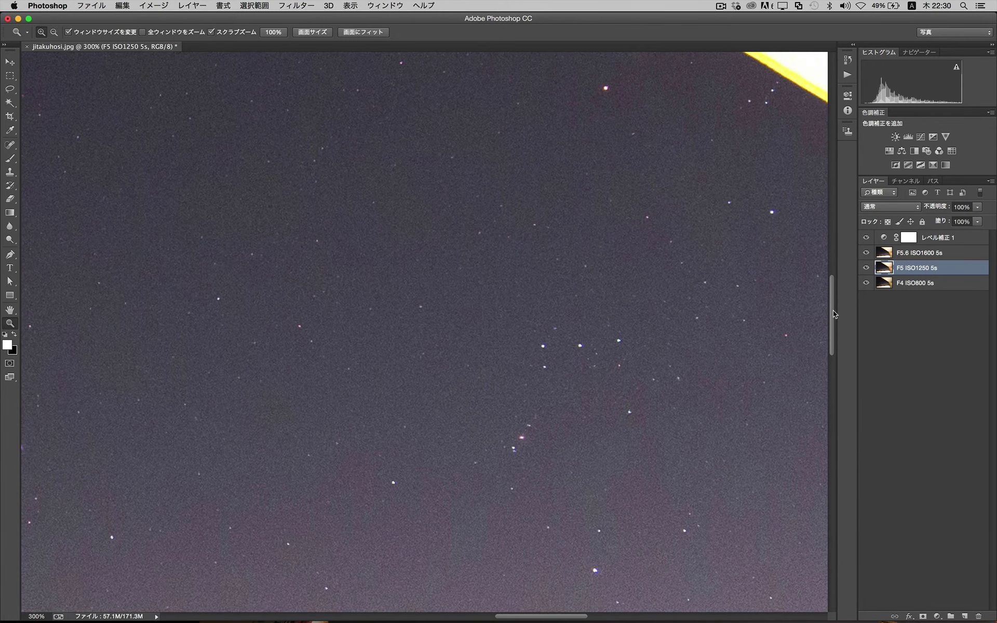
Step: View the whole photo, then compare Orion's surroundings at 200% in F5.6, F5 and F4 by hiding the two upper exposure layers
left_click(313, 32)
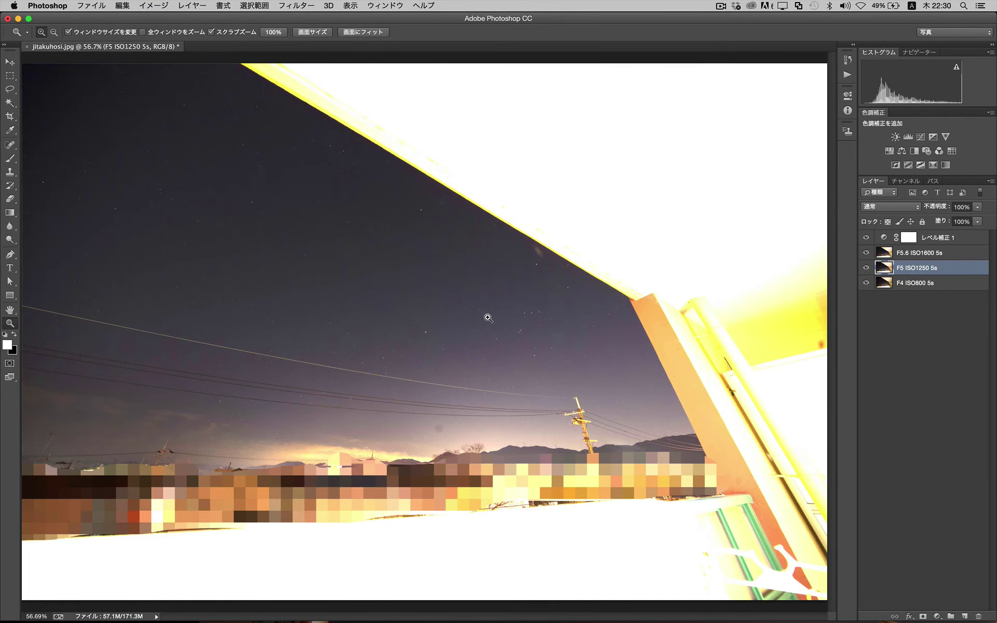
left_click_drag(488, 318, 488, 318)
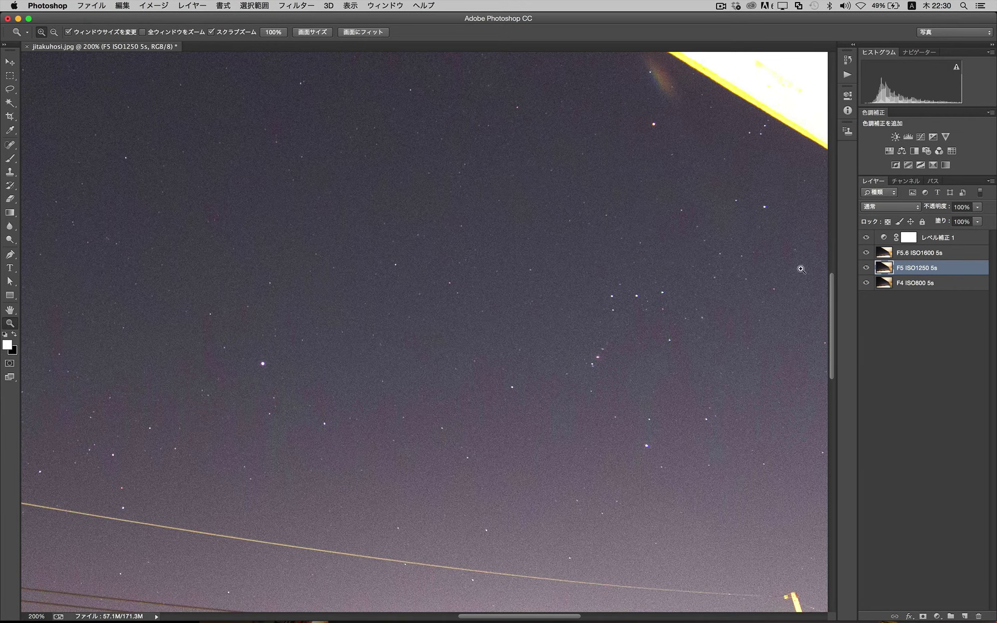
left_click(865, 252)
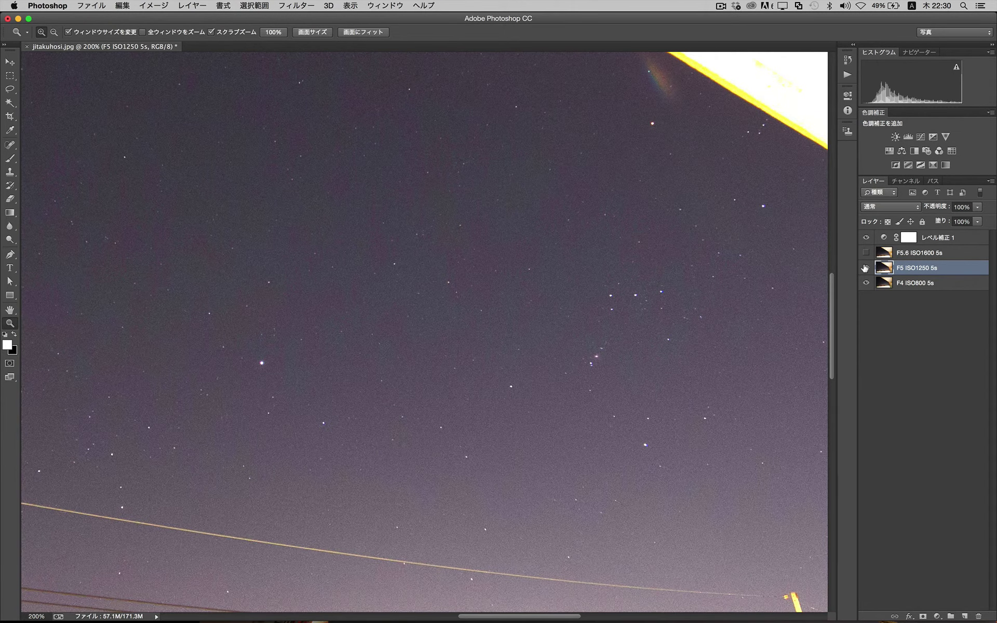
left_click(865, 268)
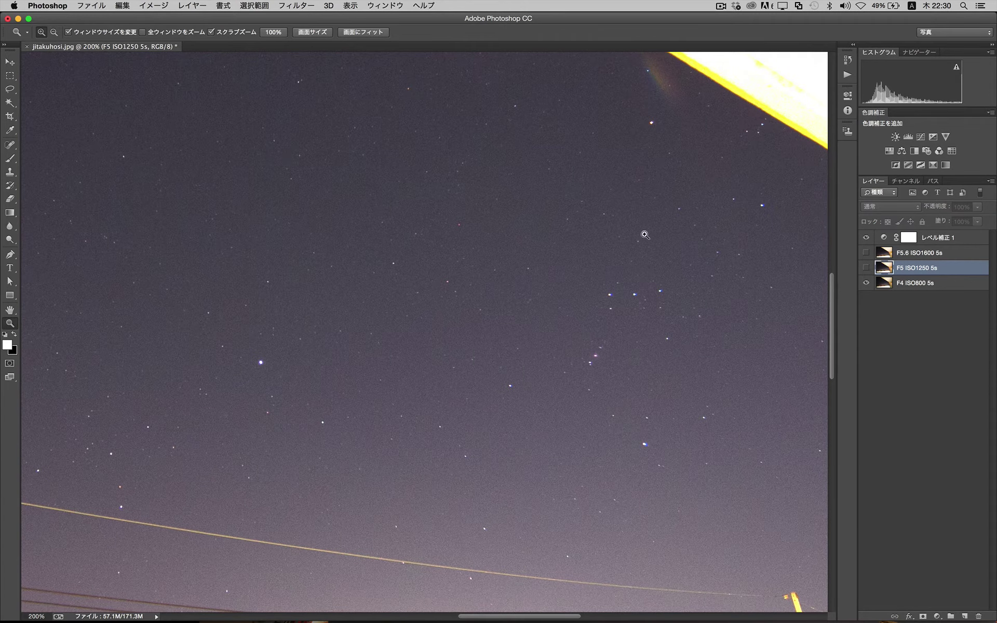
Step: Inspect the F4 stars in the photo's upper-left sky at 200%, then return to the whole-photo view
left_click(313, 32)
left_click_drag(52, 96, 52, 96)
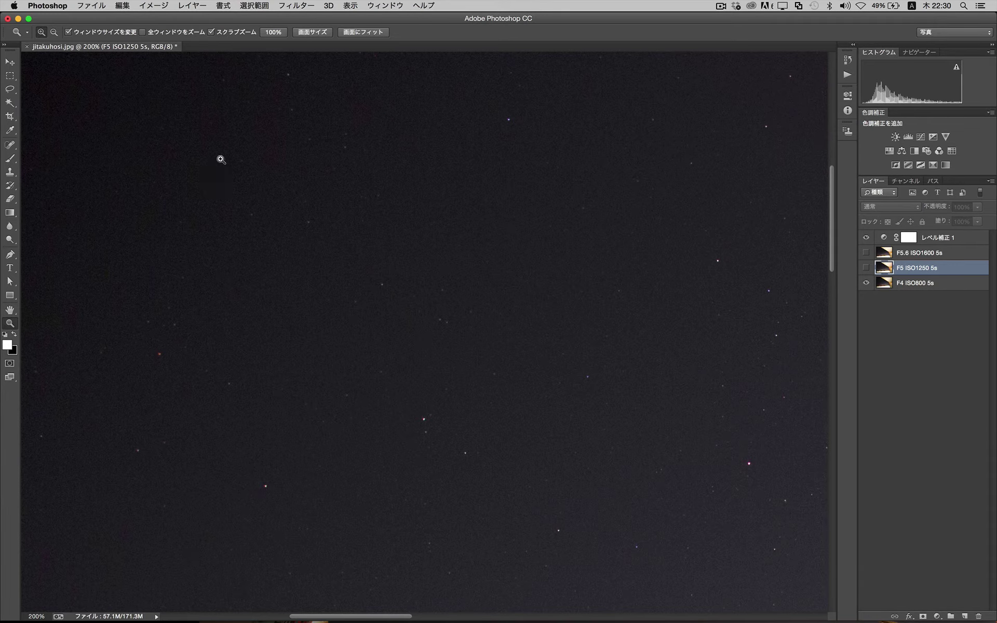
left_click(310, 33)
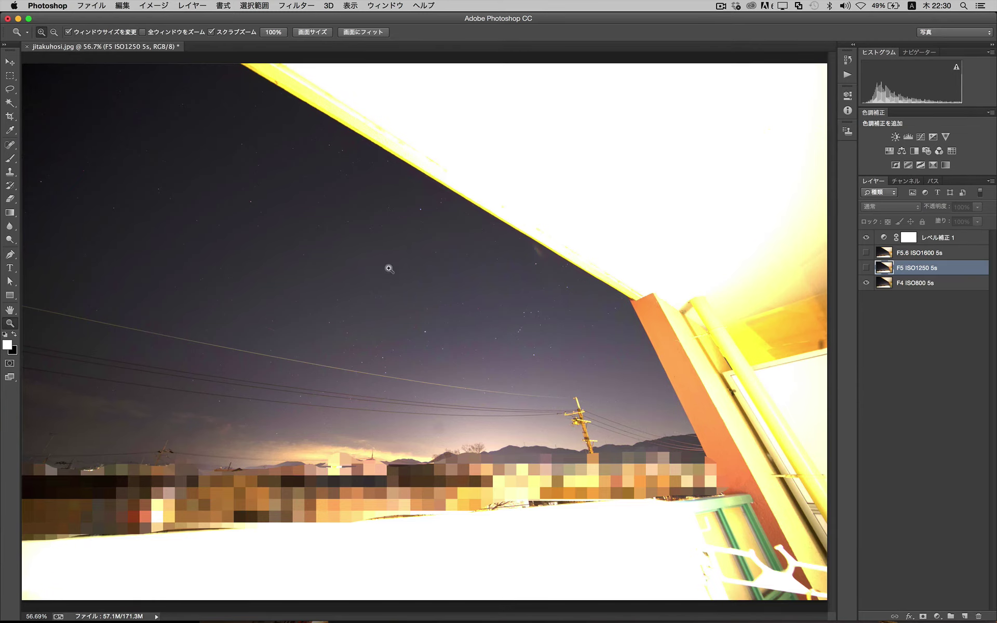
Step: Examine the F4 stars at 200% from the middle of the sky across to Orion and the roof edge
left_click_drag(289, 281, 290, 282)
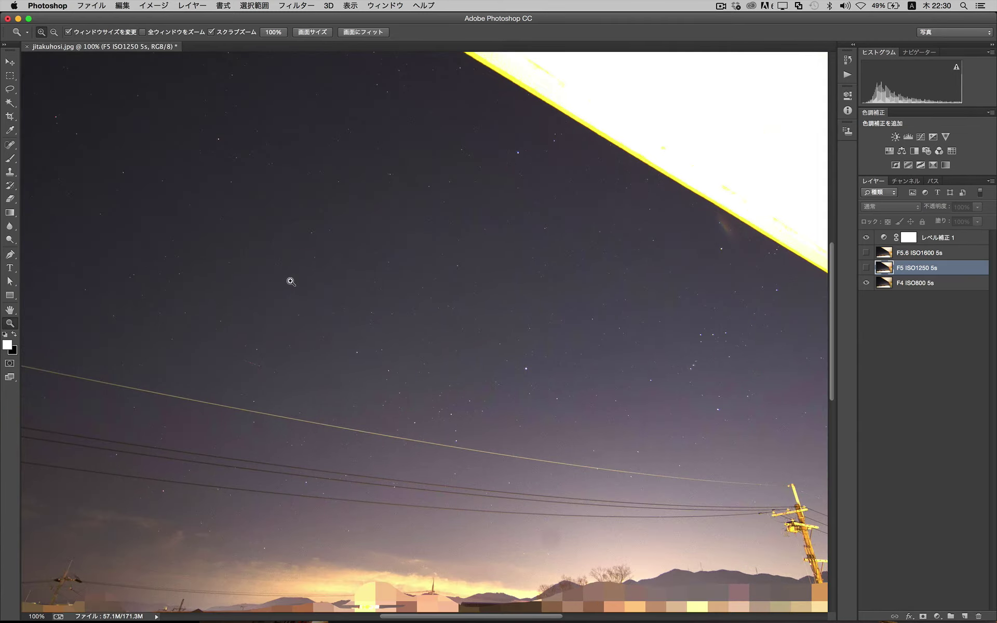
left_click(431, 290)
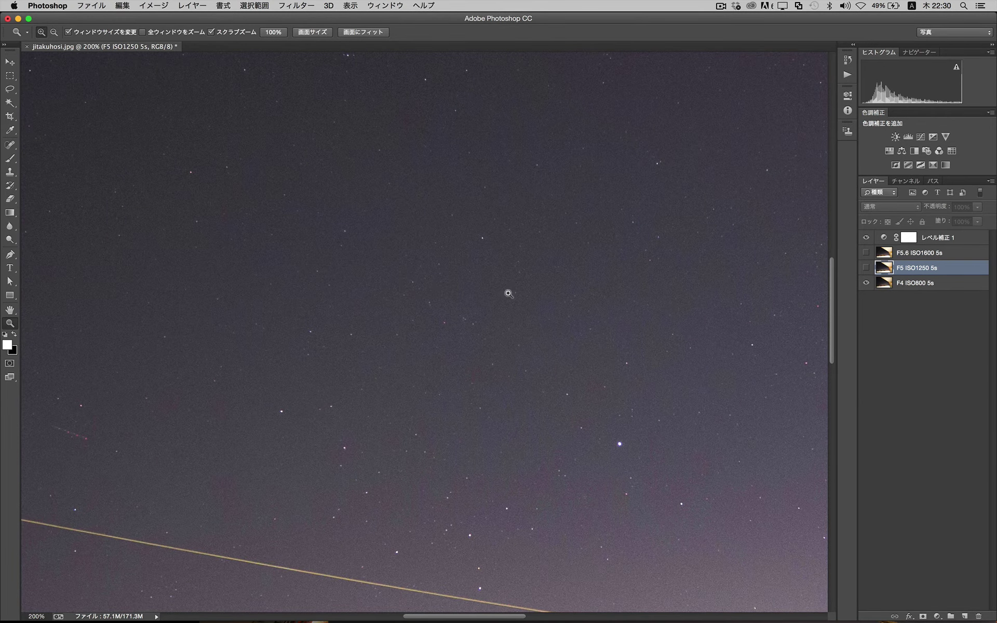
scroll(553, 309, "down", 3)
scroll(552, 309, "right", 3)
right_click(552, 309)
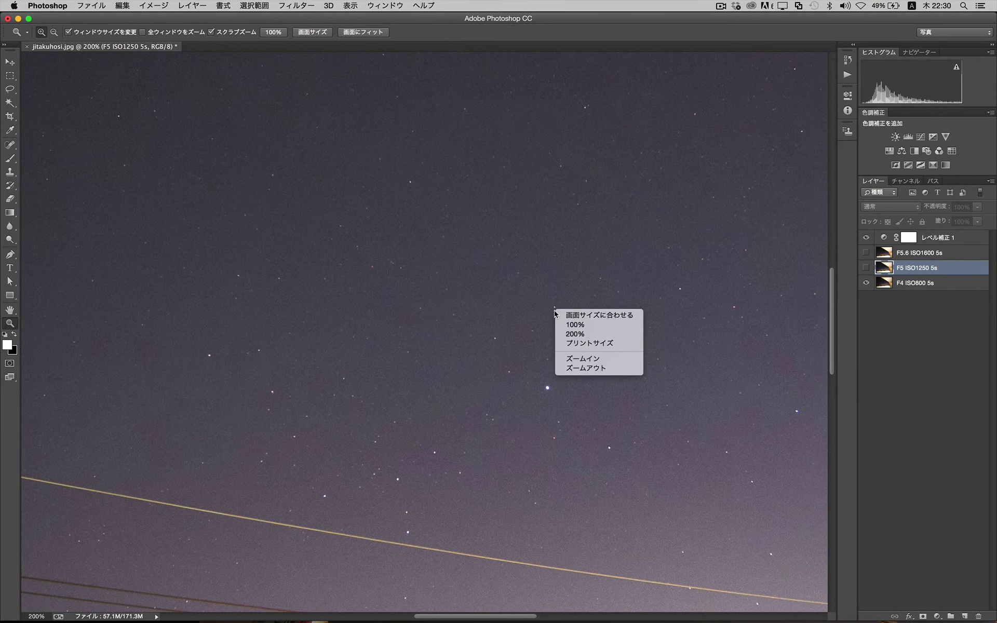
left_click(647, 31)
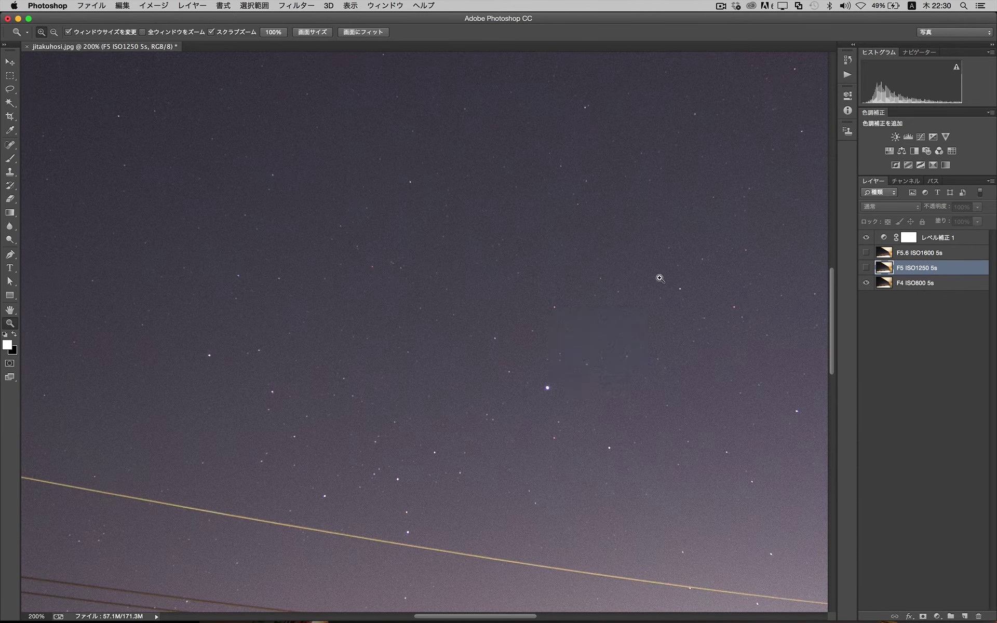
scroll(660, 278, "right", 5)
scroll(660, 278, "up", 2)
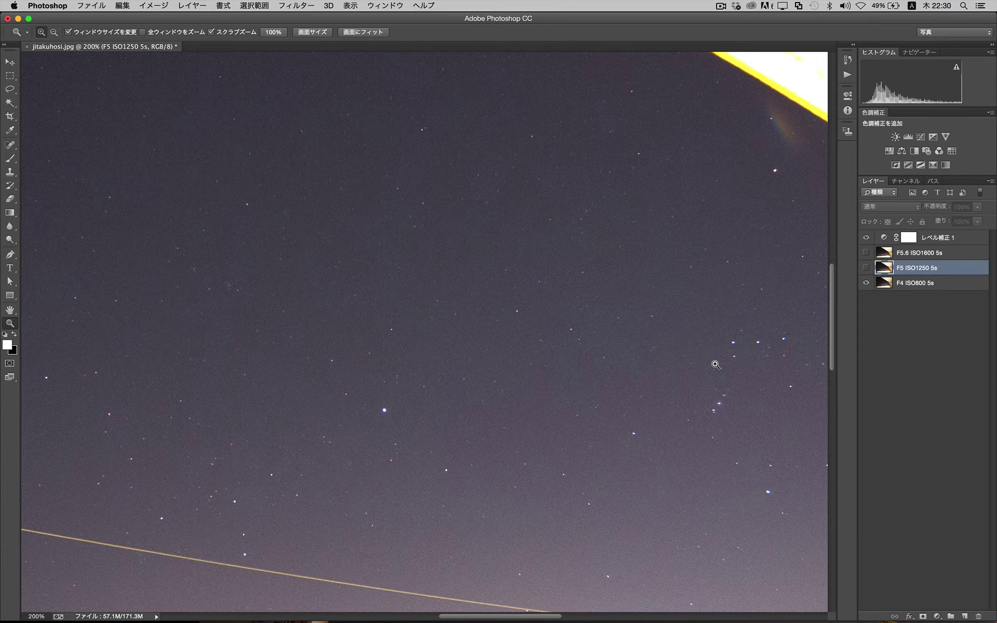
scroll(716, 364, "right", 4)
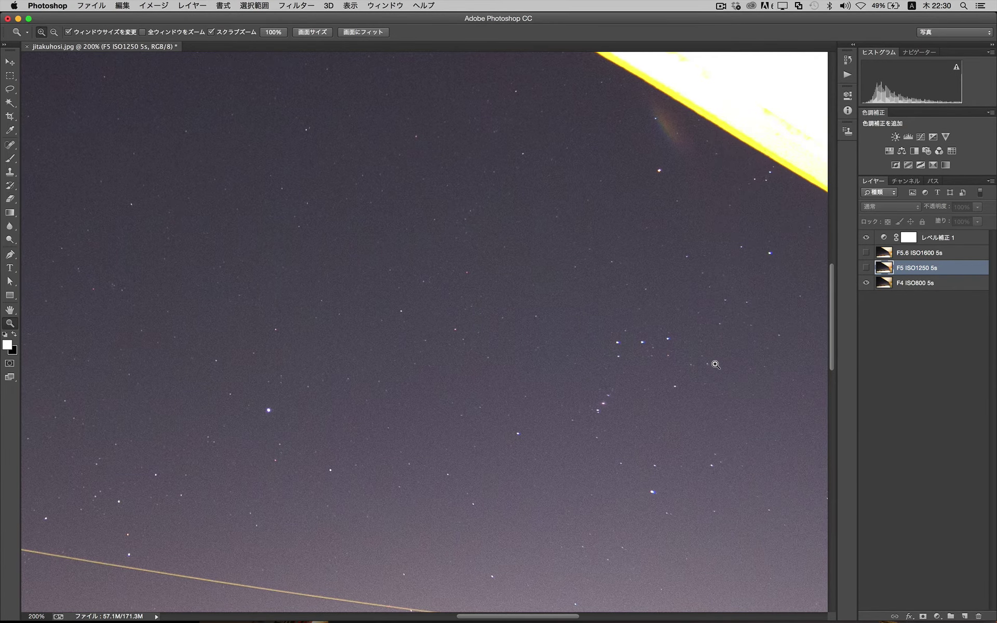
Step: View the whole photo and compare the F4 and F5 exposures by toggling the F5 layer's visibility
key("super+0")
left_click(865, 267)
left_click(866, 268)
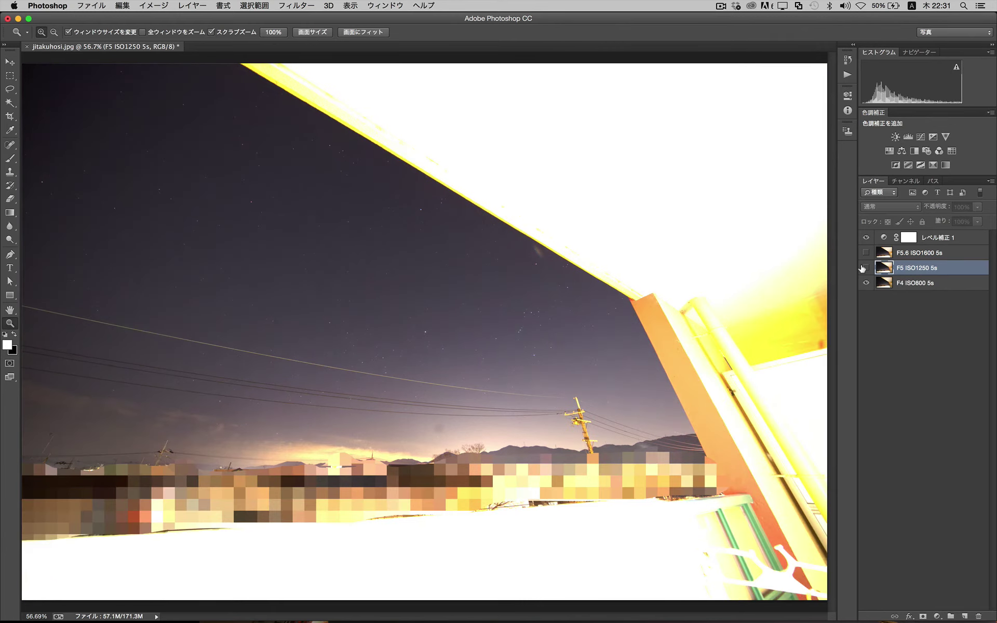
left_click(866, 267)
left_click(864, 267)
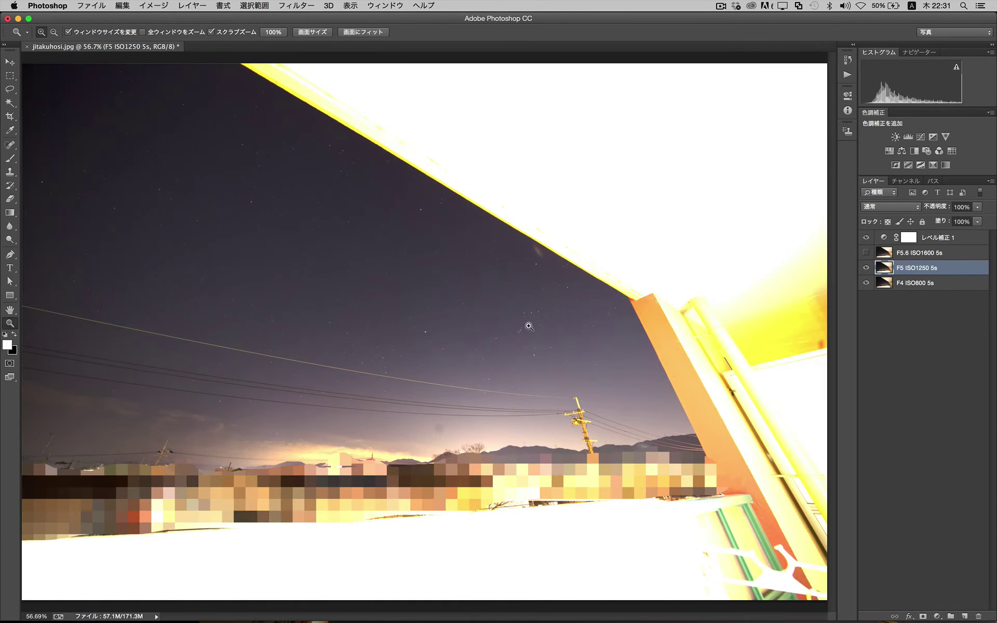
Step: Hide the Levels adjustment layer and compare the unadjusted F5 and F4 exposures in the whole photo and at 100%
left_click(866, 237)
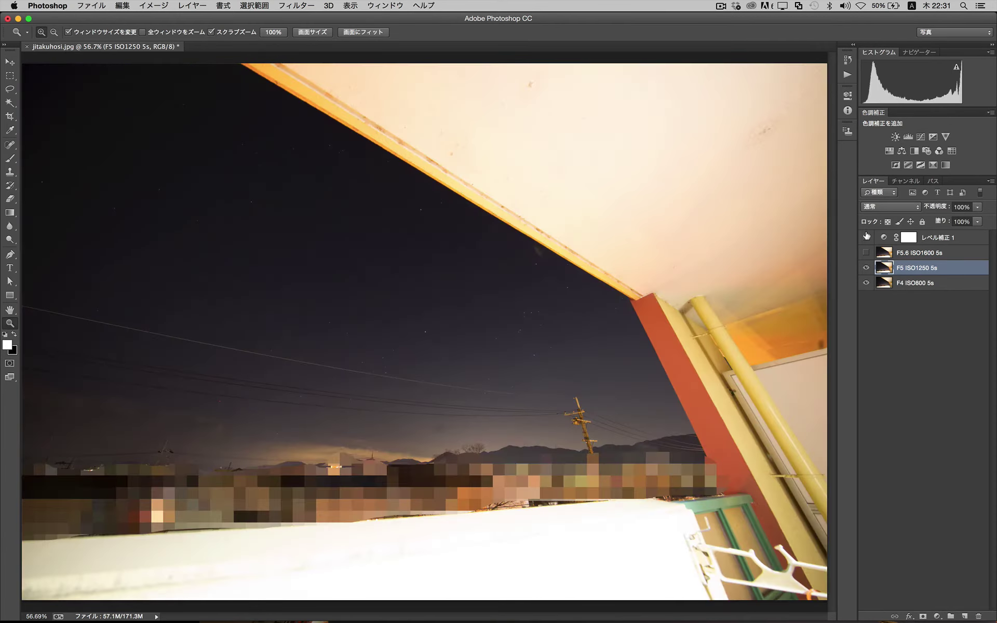
left_click(866, 237)
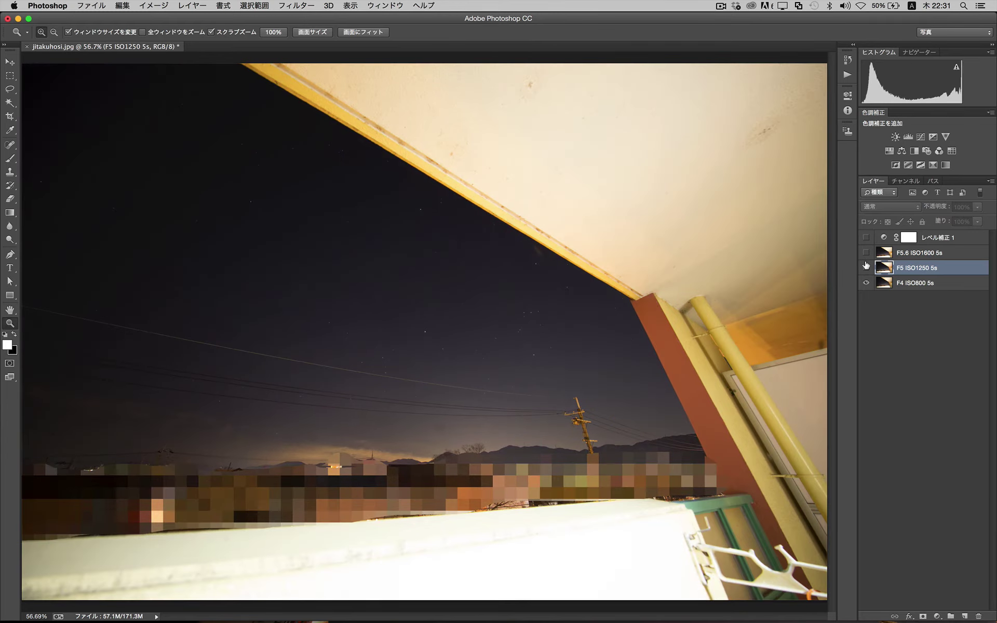
left_click(866, 265)
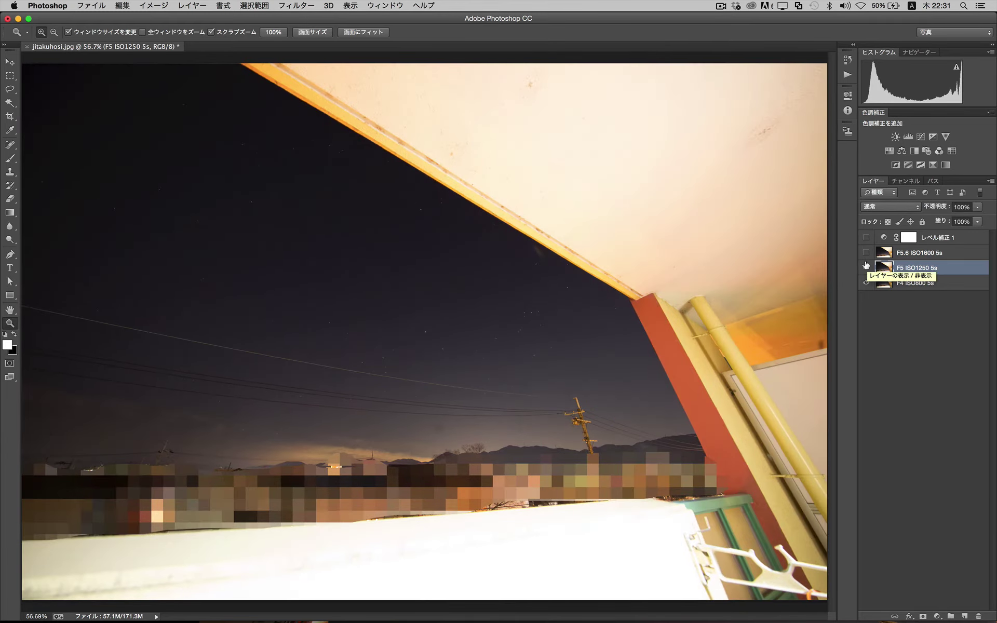
left_click(454, 298)
left_click(453, 298)
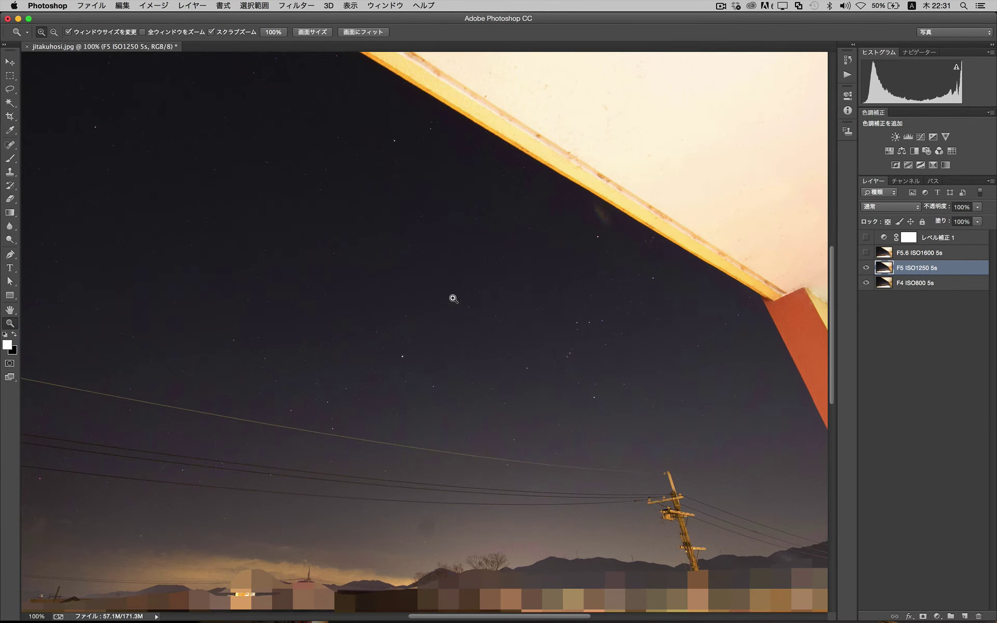
left_click(866, 268)
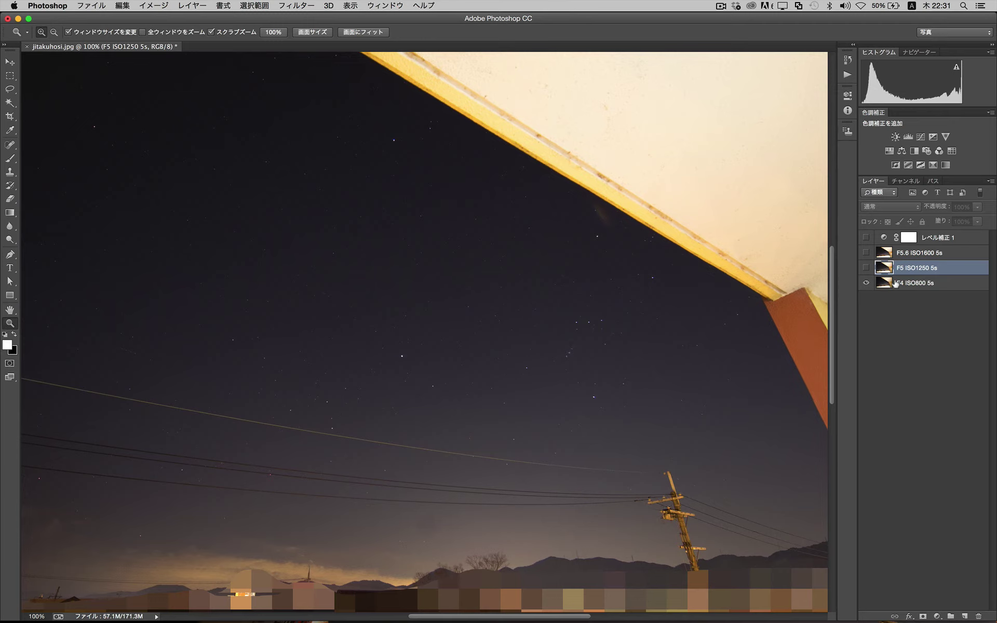
Step: Compare Orion's stars at 500% between the unadjusted F4 and F5 exposures by toggling the F5 layer
left_click(595, 325)
left_click(595, 326)
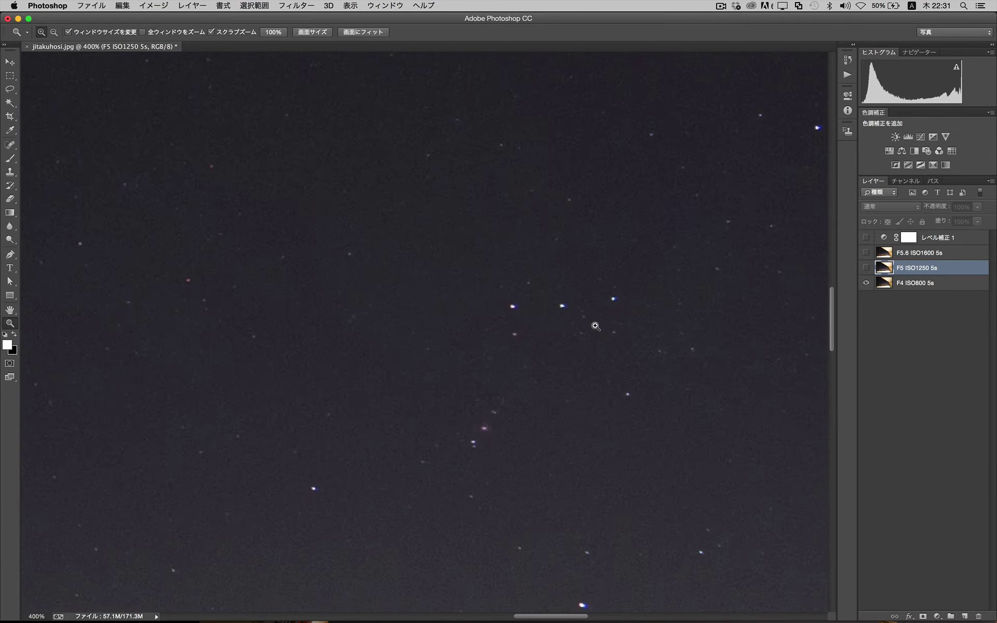
left_click(595, 327)
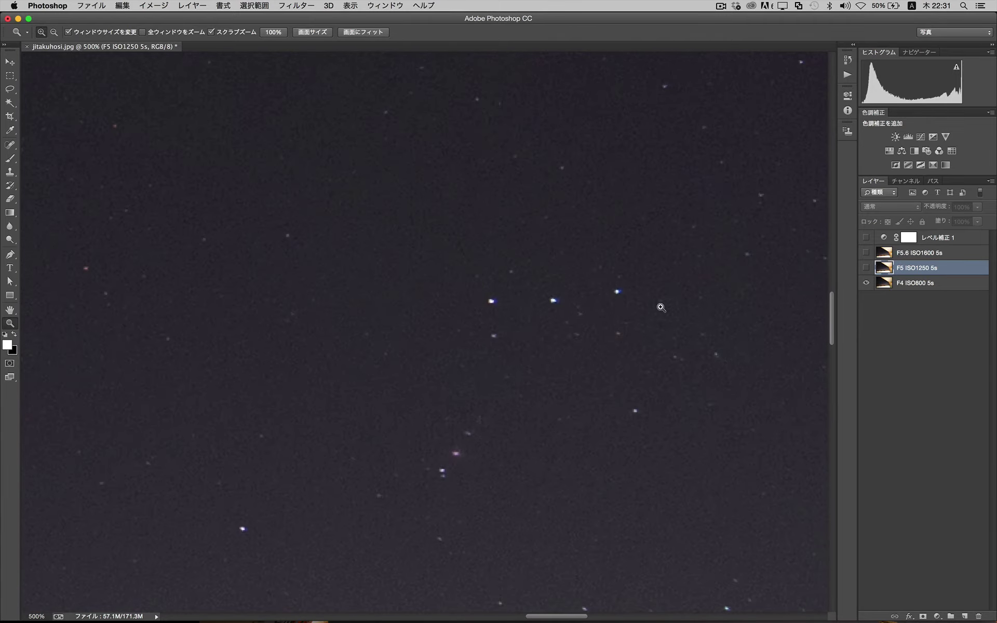
left_click(865, 267)
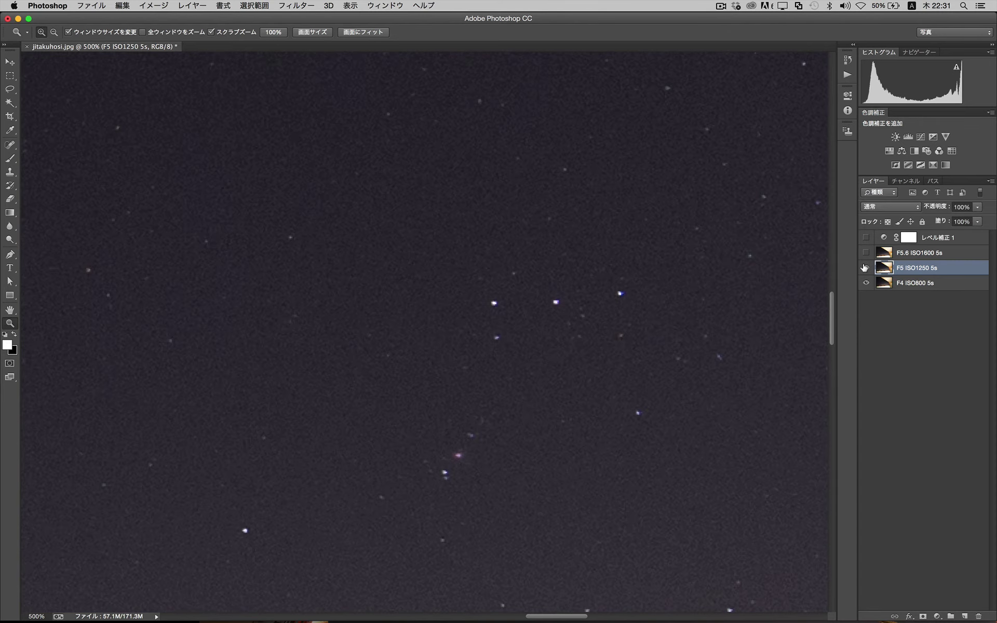
left_click(865, 267)
left_click(865, 268)
Step: Compare the unadjusted stars near the photo's upper-left edge at about 490% in the F5, F5.6 and F4 exposures
left_click(313, 32)
left_click_drag(45, 198, 125, 239)
scroll(125, 239, "left", 5)
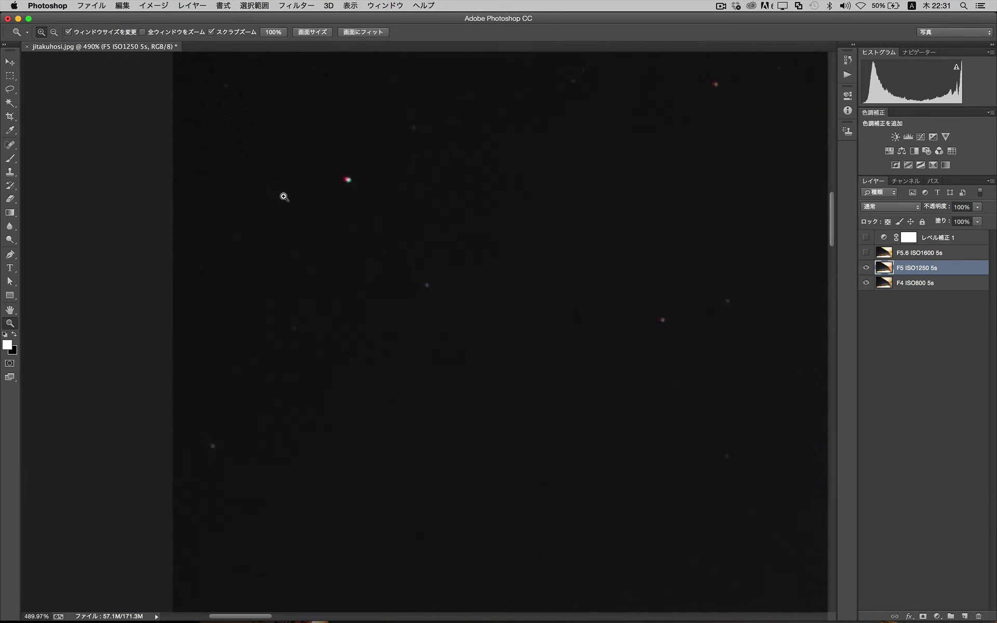
left_click(866, 253)
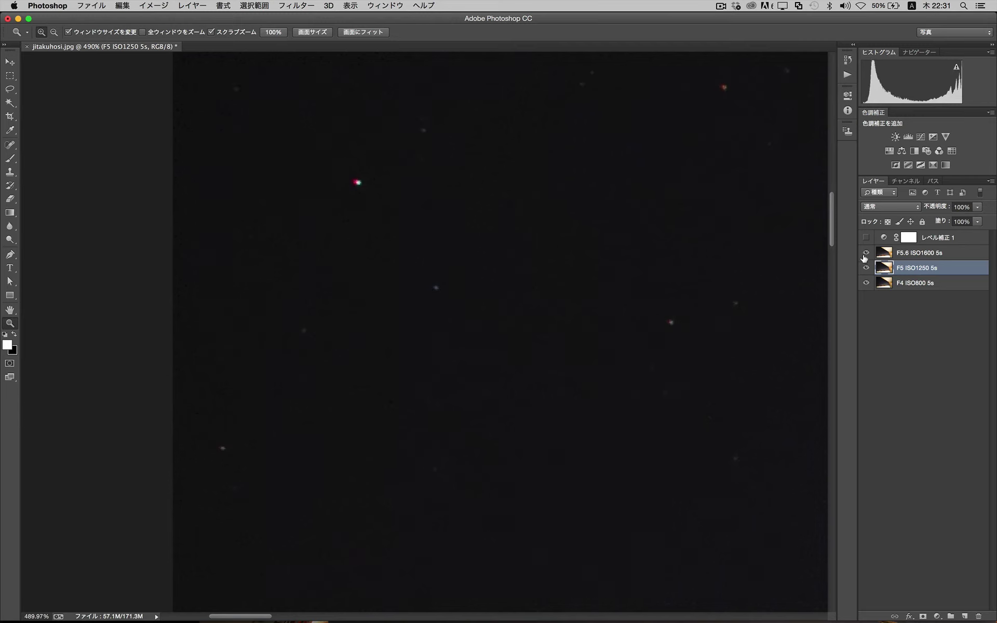
left_click(865, 266)
left_click(865, 253)
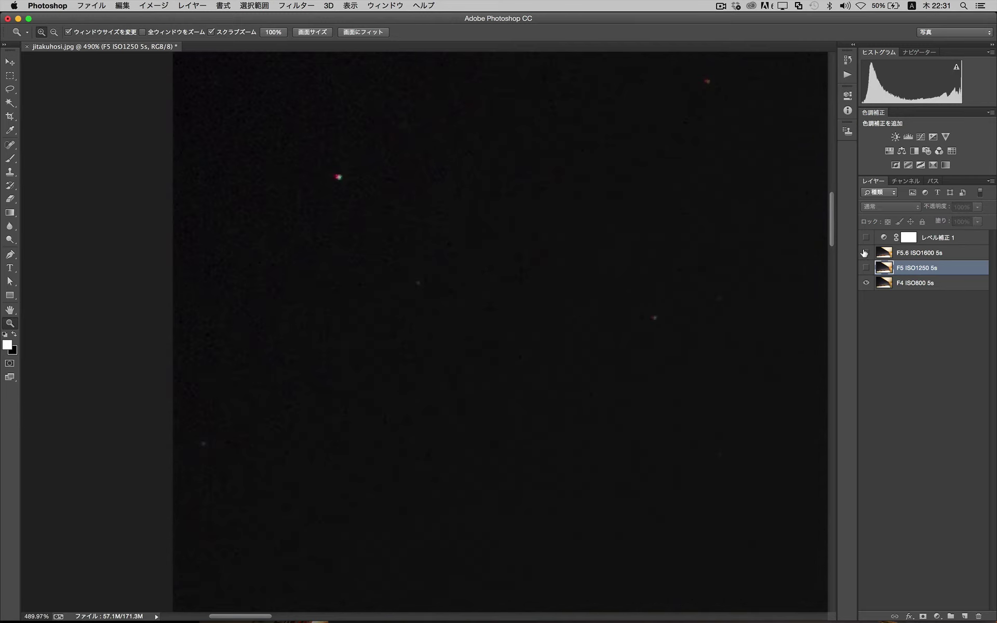
left_click(864, 253)
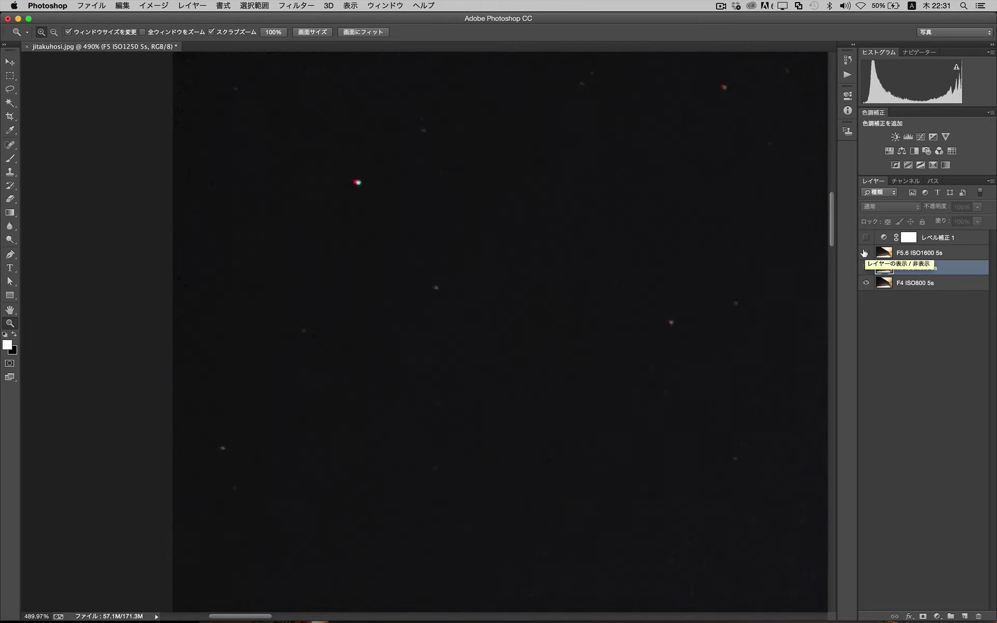
left_click(864, 253)
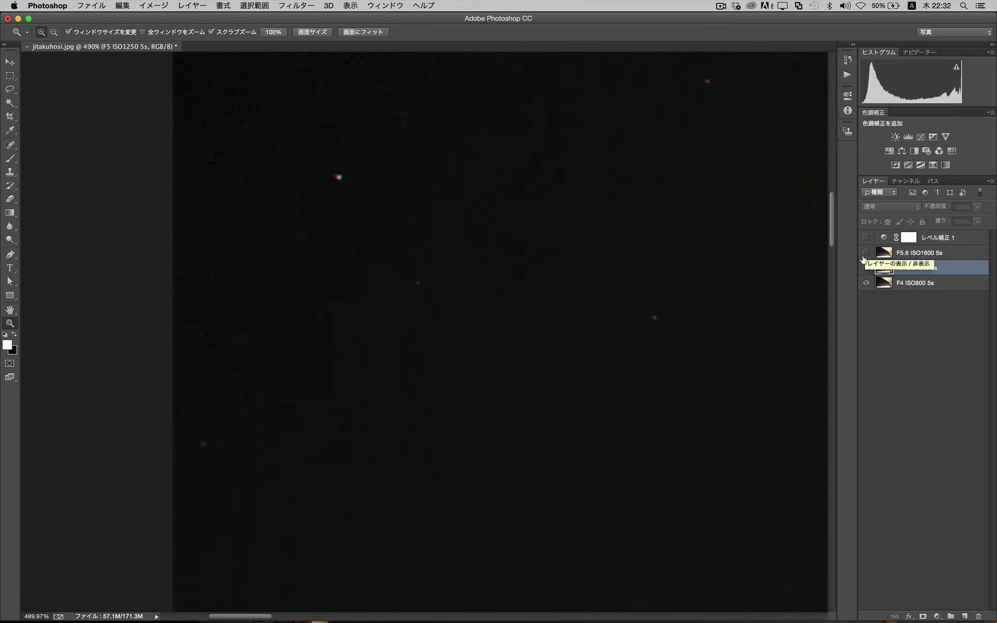
Step: Show the Levels adjustment layer again and view the F4 exposure's sky at 100%
left_click(313, 33)
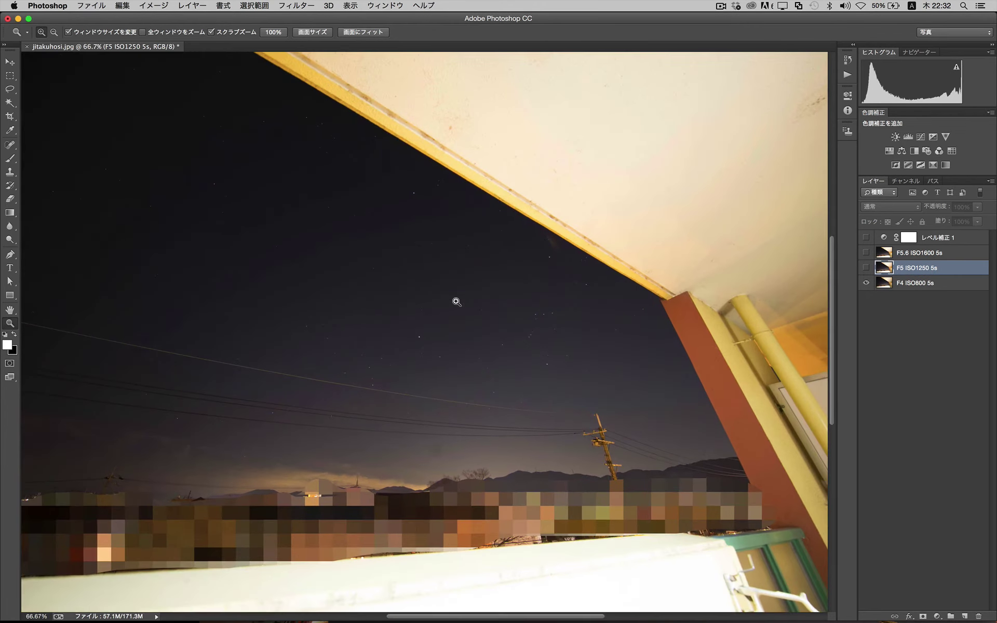
left_click(456, 302)
left_click(865, 237)
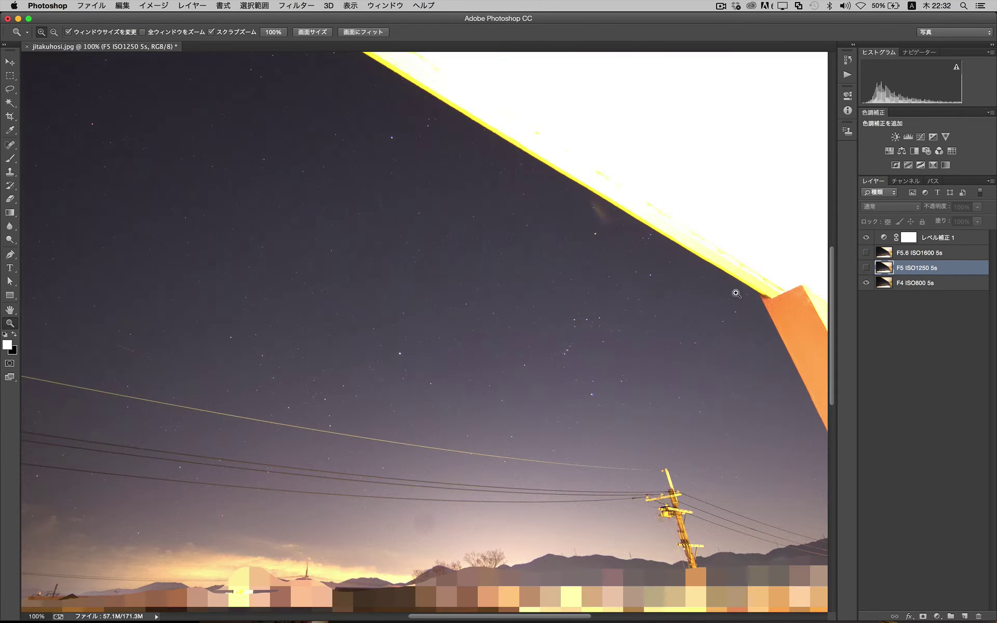
left_click(441, 302, "alt")
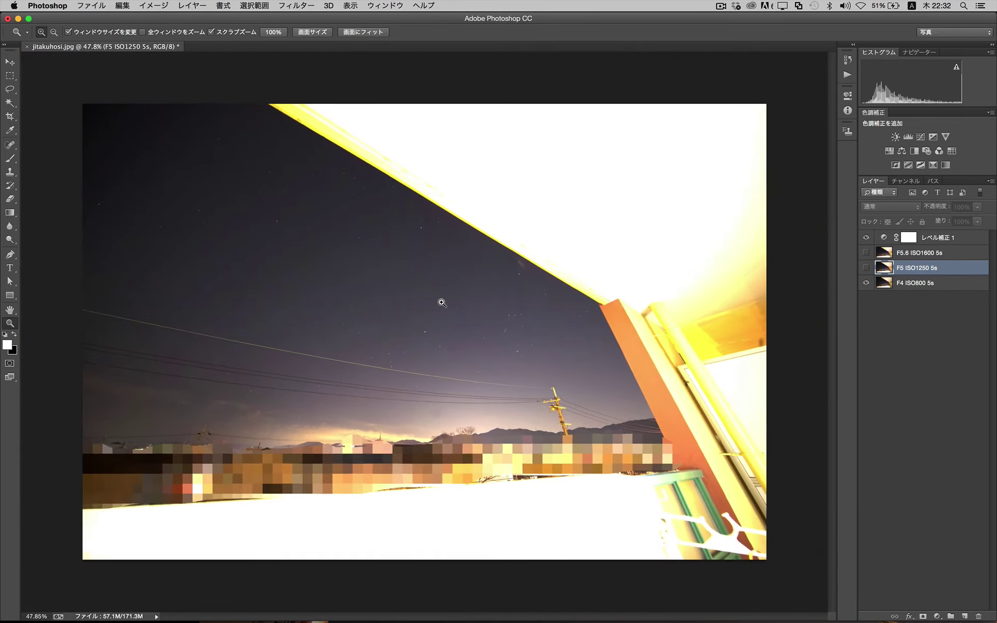
left_click(441, 301)
left_click(485, 323)
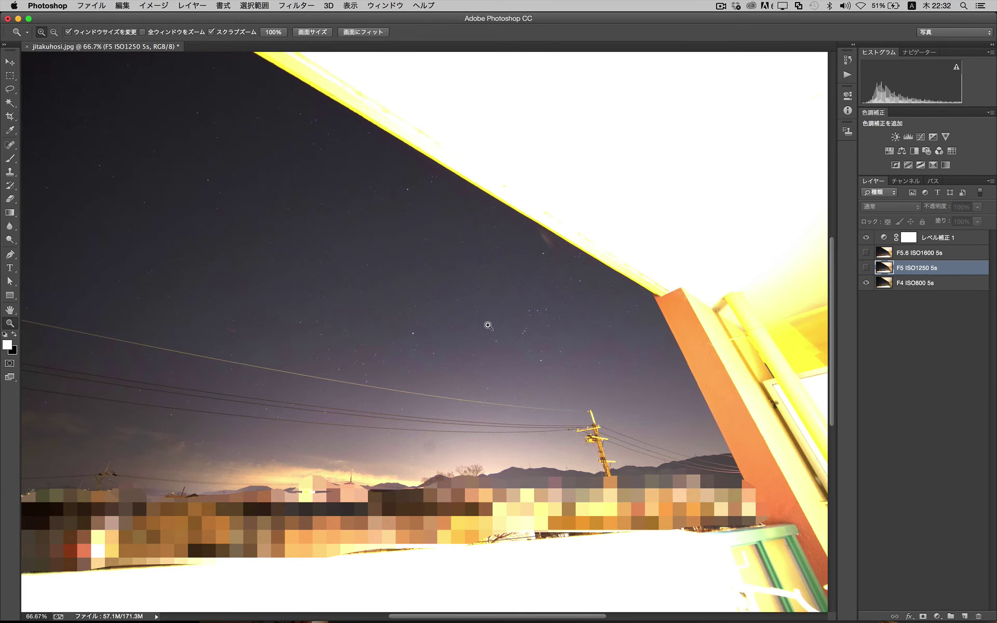
left_click(460, 292)
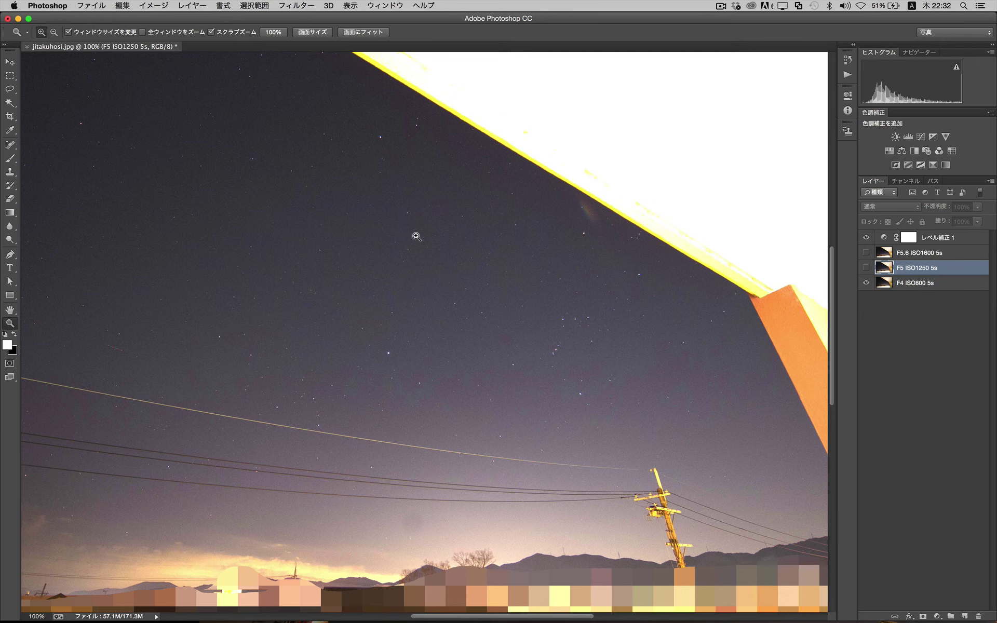
scroll(485, 210, "left", 3)
scroll(485, 210, "up", 1)
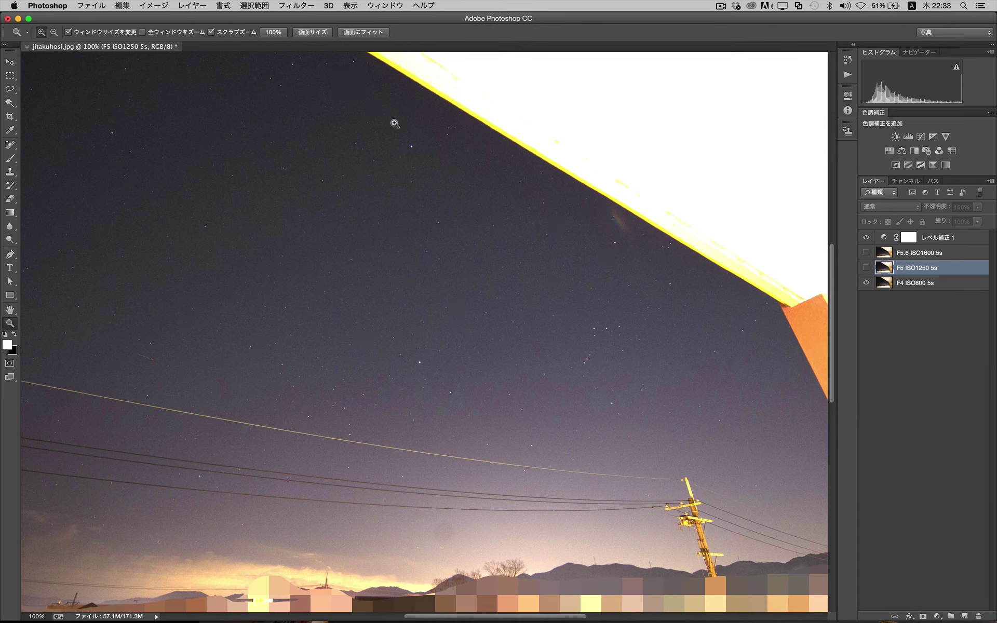
Step: Show the F5.6 layer and examine its stars at 200% from Orion to the sky's left side, ending with the whole photo
left_click(496, 315)
left_click(865, 252)
scroll(656, 316, "right", 5)
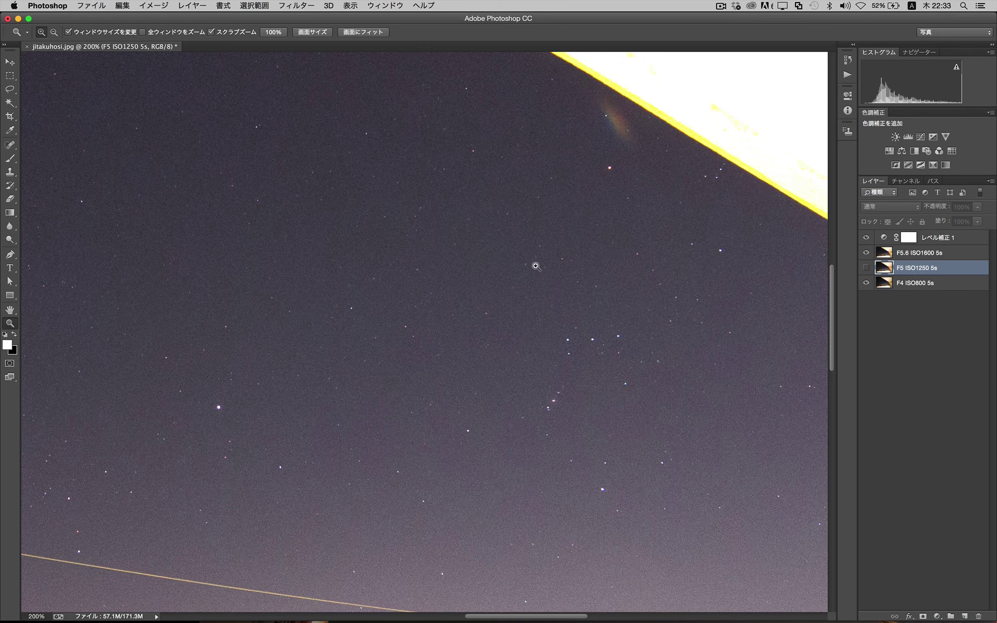
scroll(445, 289, "left", 10)
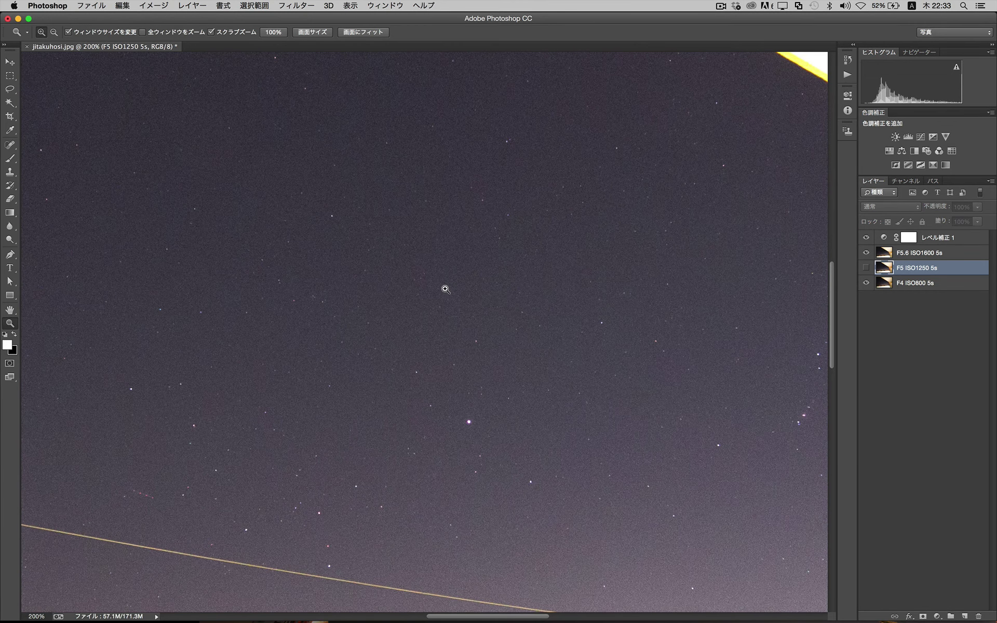
scroll(445, 290, "left", 10)
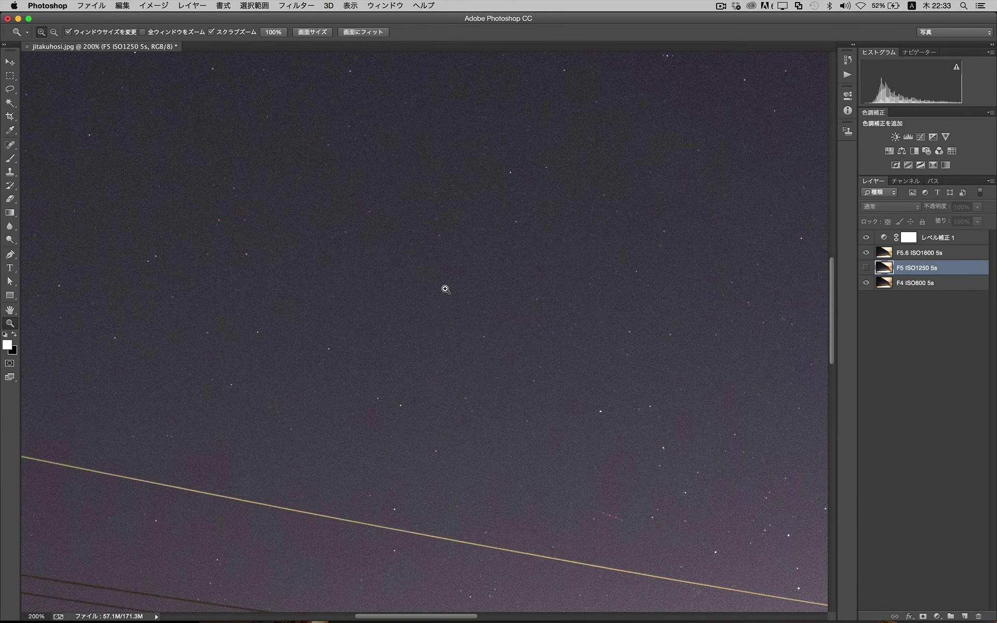
left_click(316, 33)
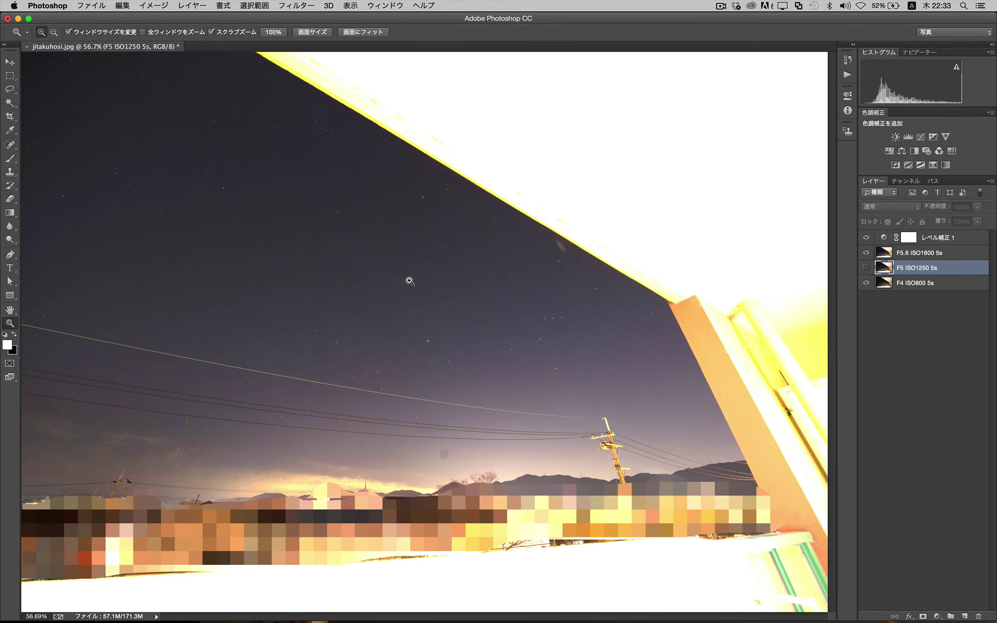
Step: Examine the F5.6 stars at 200% from the middle of the sky down to Orion and the power line
left_click(410, 281)
left_click(410, 281)
left_click(410, 281)
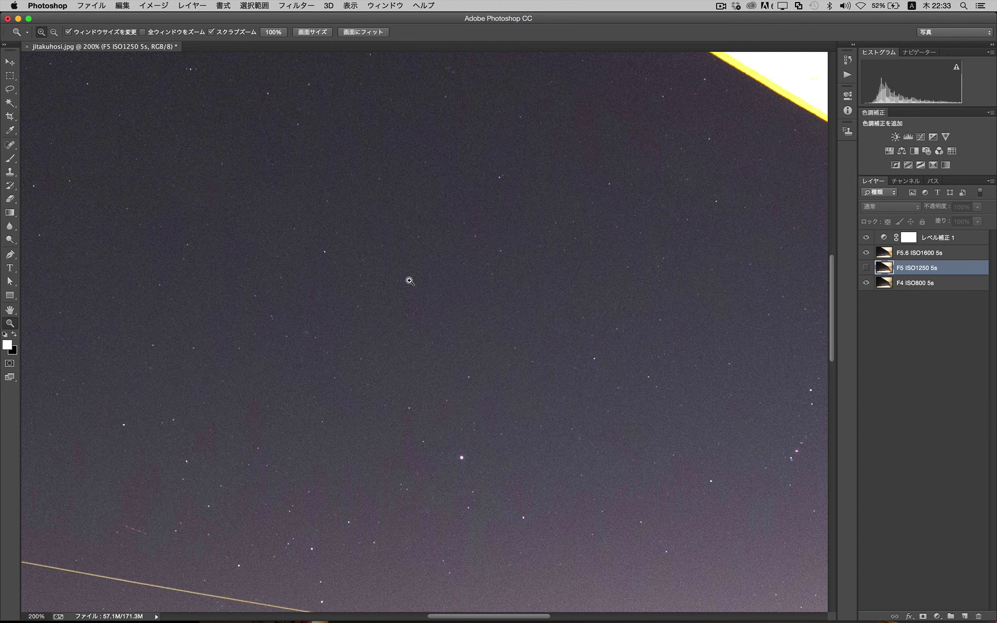
scroll(410, 281, "down", 5)
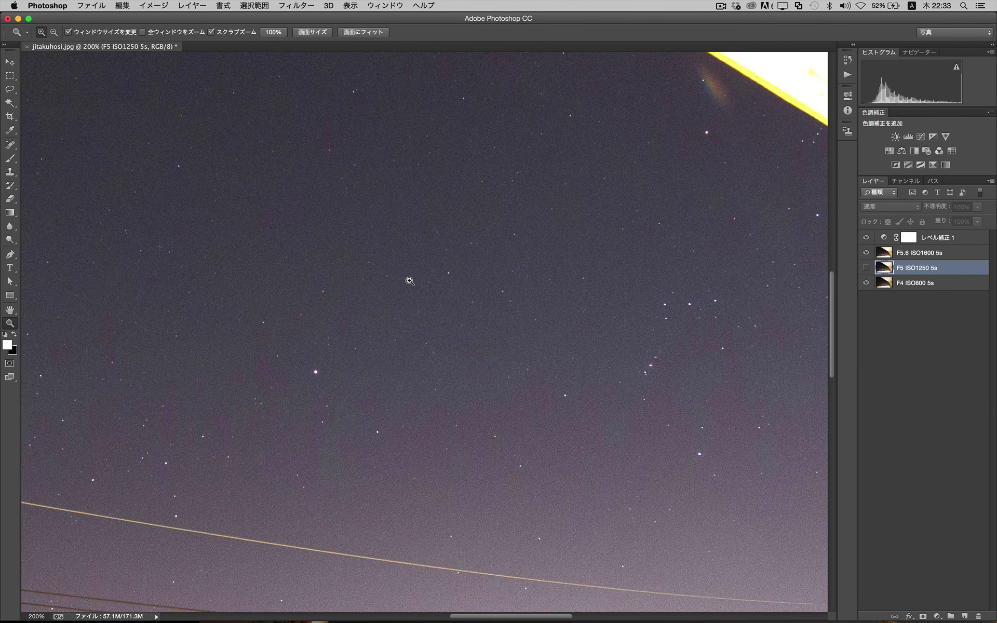
Step: View the whole F5.6 photo, then look at the middle of its sky at 100%
left_click(312, 32)
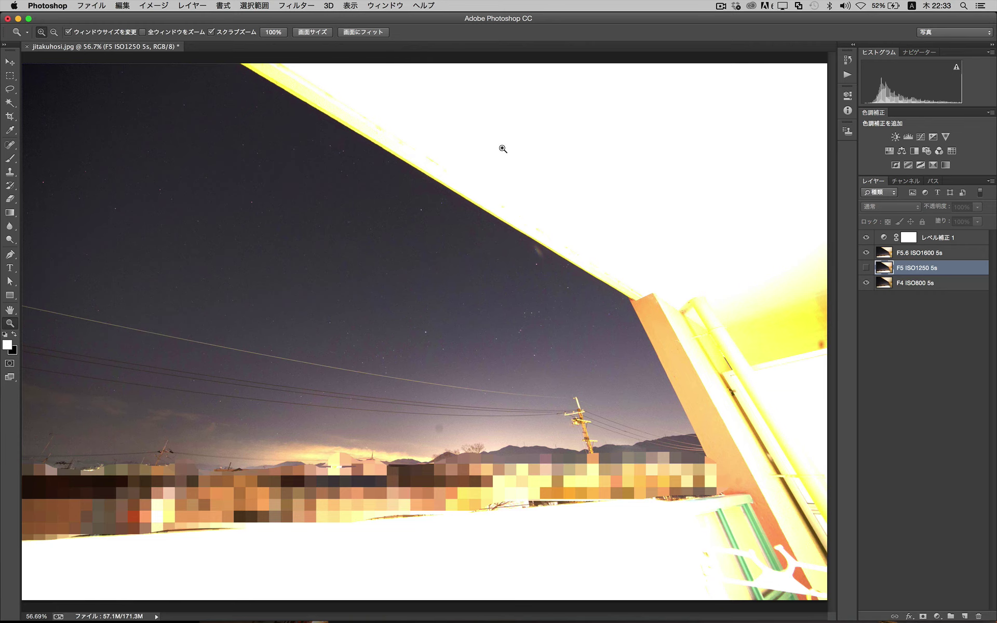
left_click(475, 286)
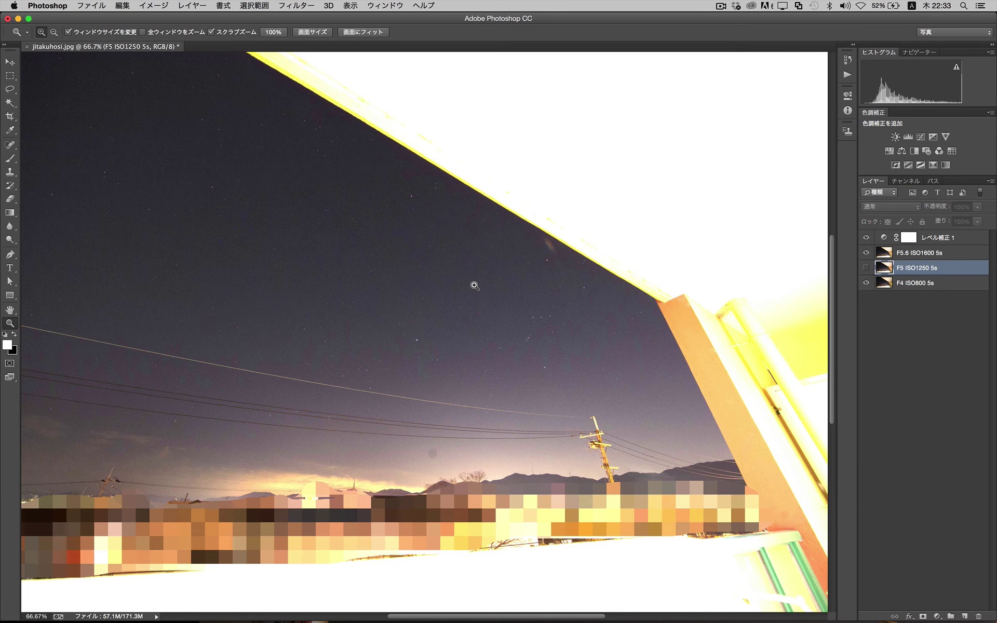
left_click(474, 286)
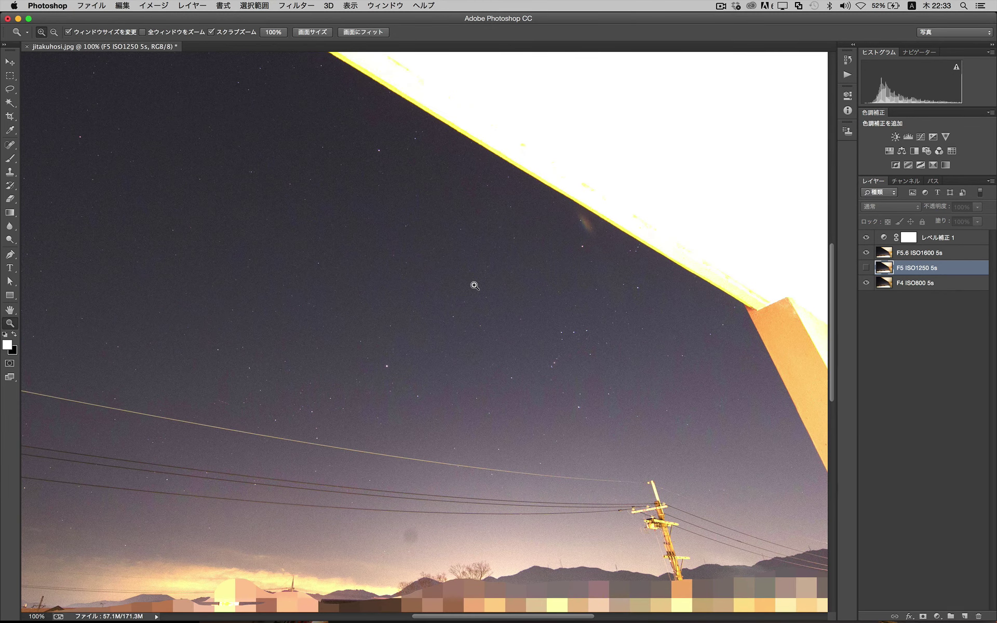